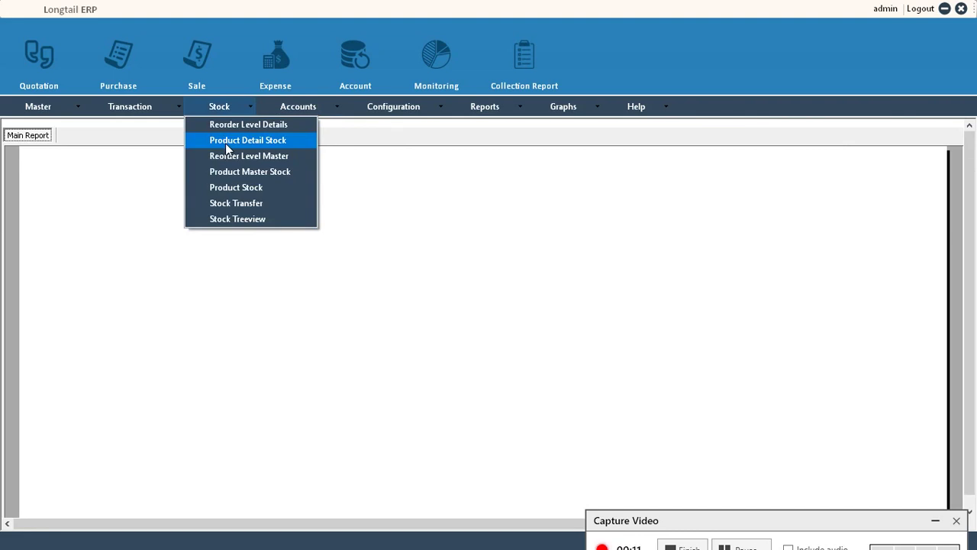
View the Product Detail Stock and Product Master Stock windows one after the other, closing each one.
click(226, 142)
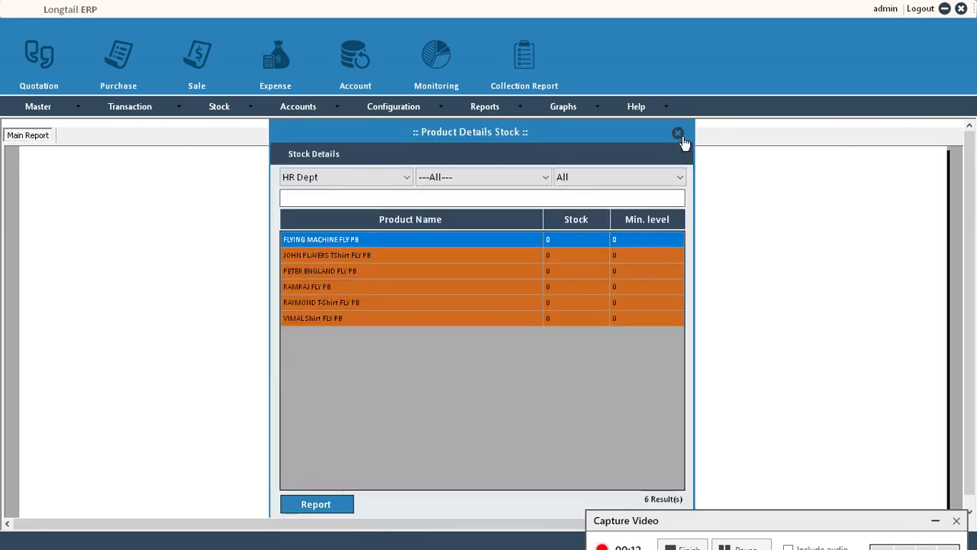
click(679, 133)
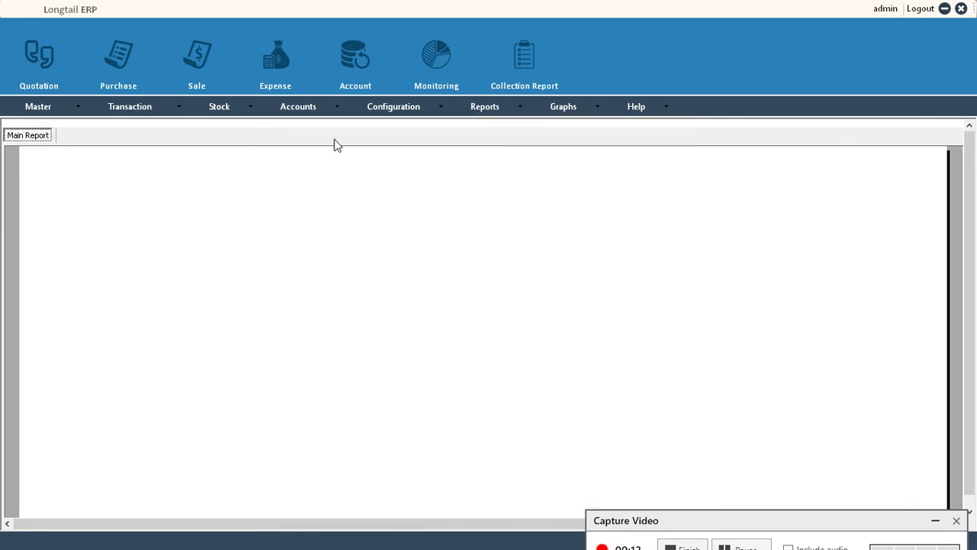
click(225, 113)
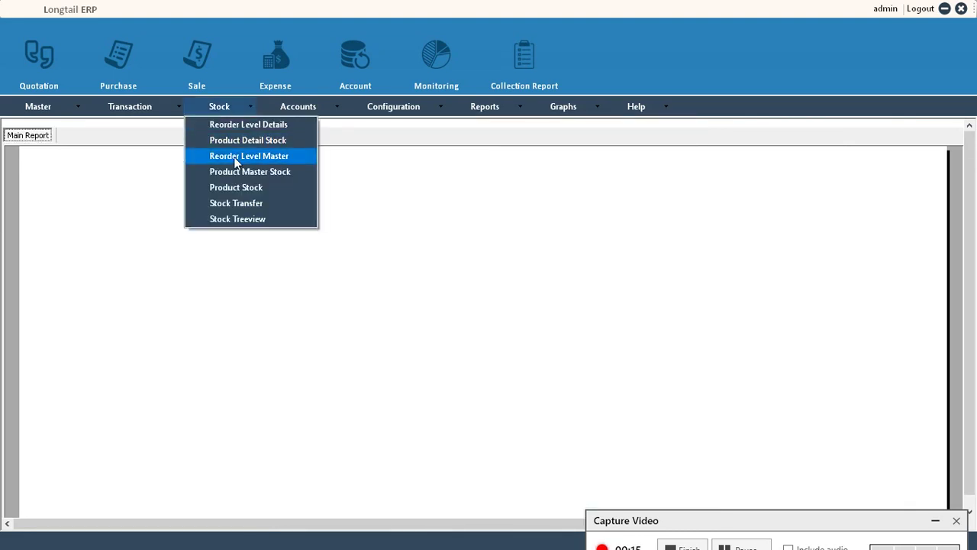
click(236, 171)
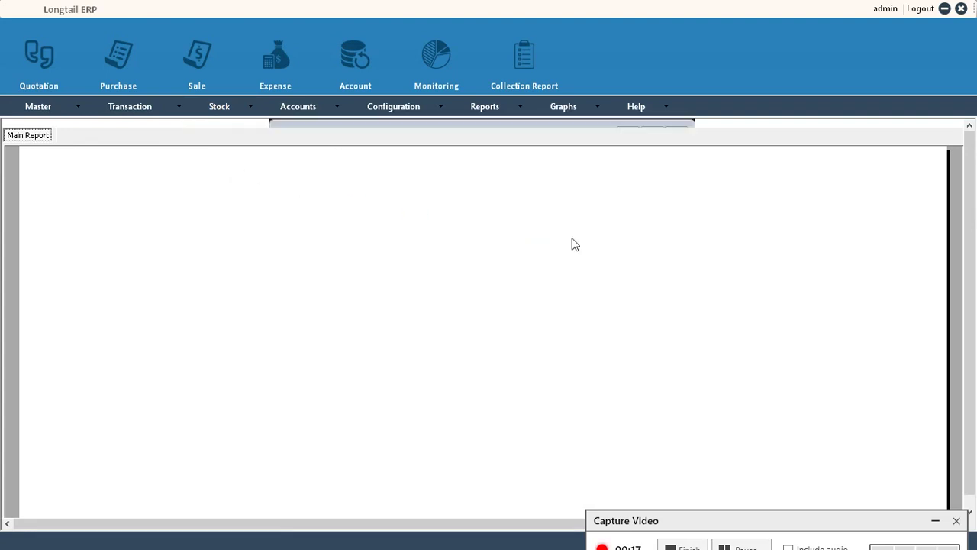
click(680, 133)
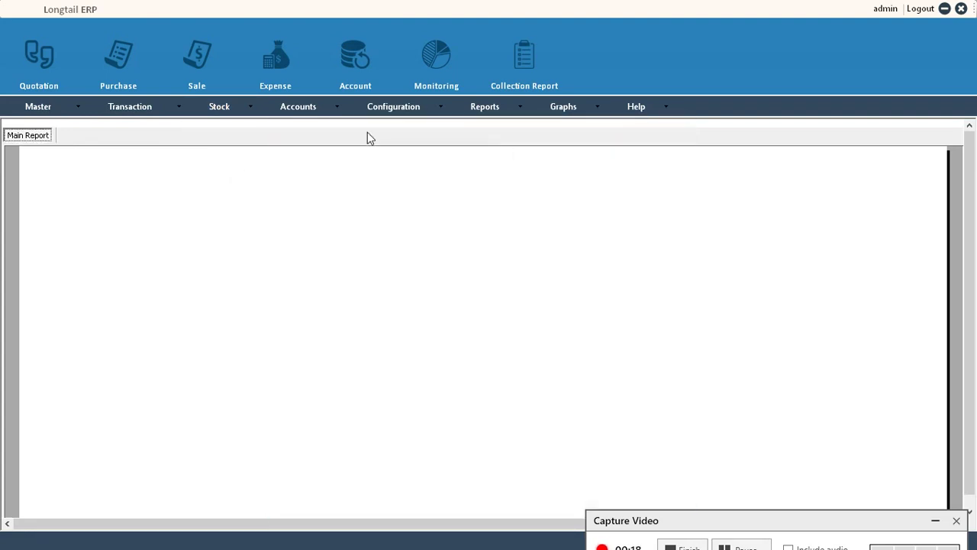
View the Product Stock and Stock Transfer windows in turn, closing each without entering anything.
click(225, 110)
click(231, 186)
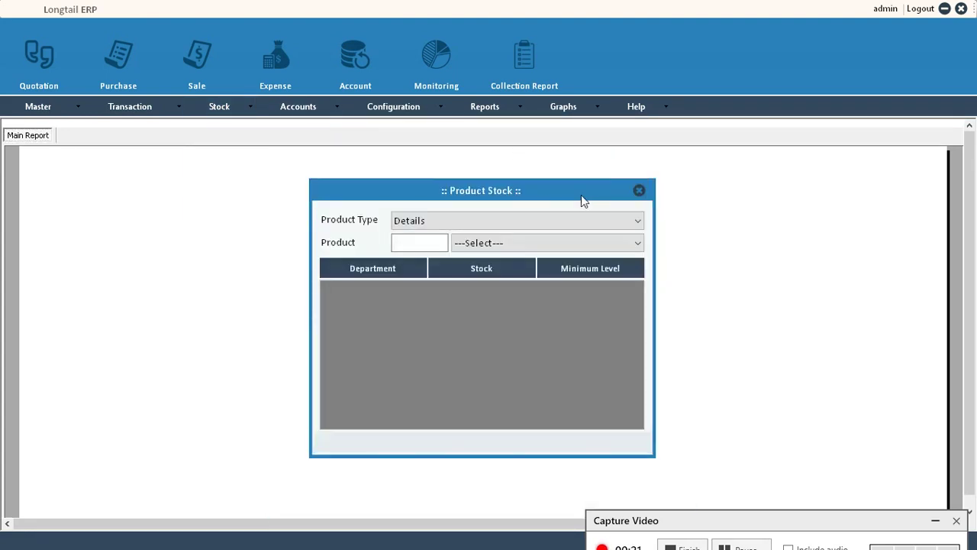
click(641, 192)
click(225, 112)
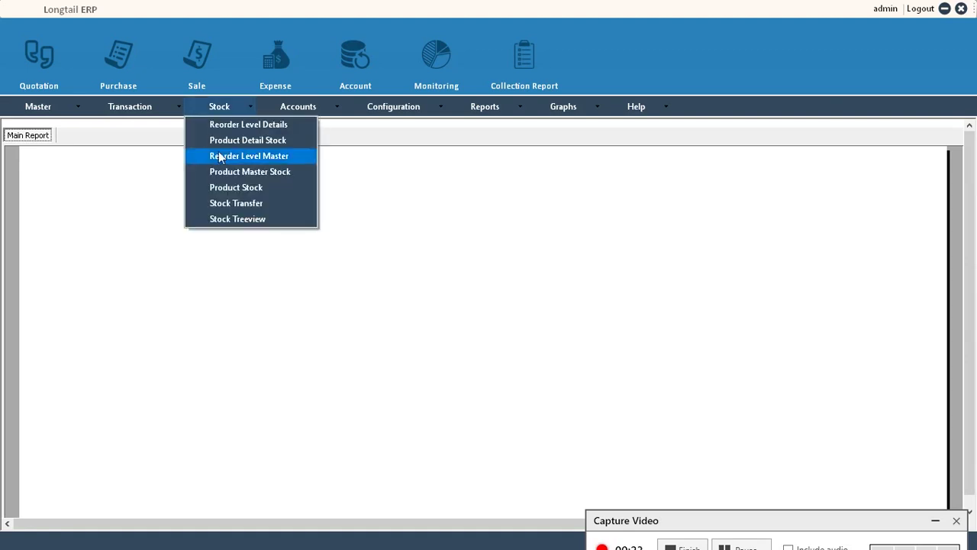
click(234, 203)
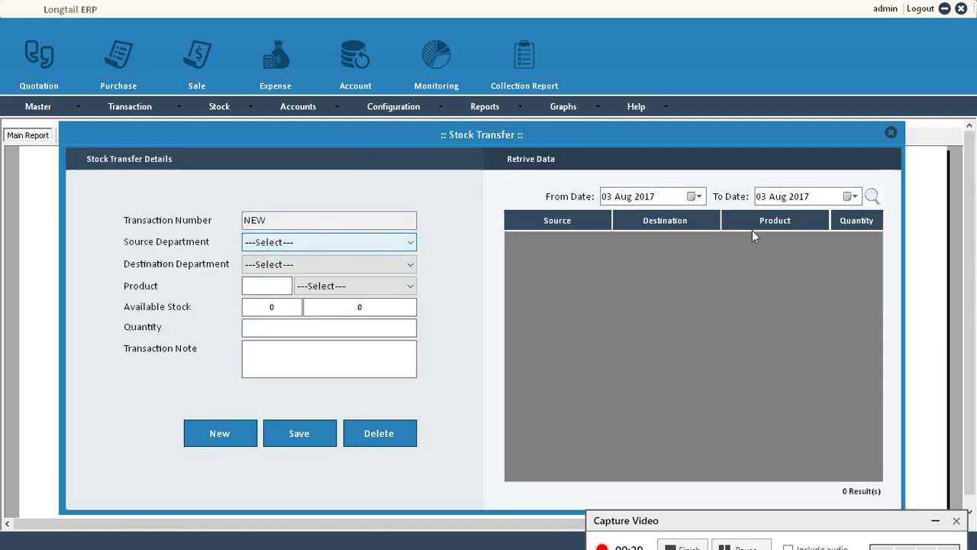
click(891, 132)
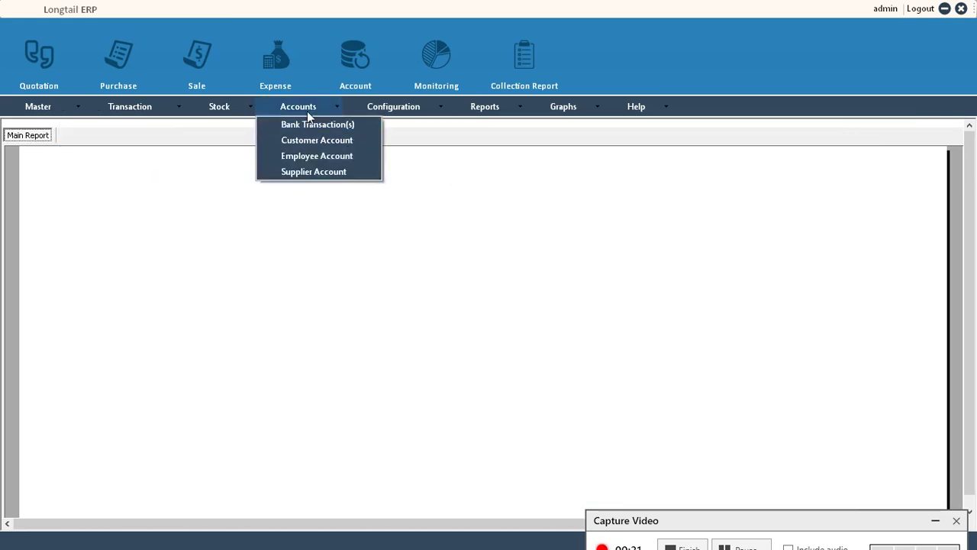
View the Bank Transaction(s) form and the Customer Account form, closing each without entering data.
click(317, 126)
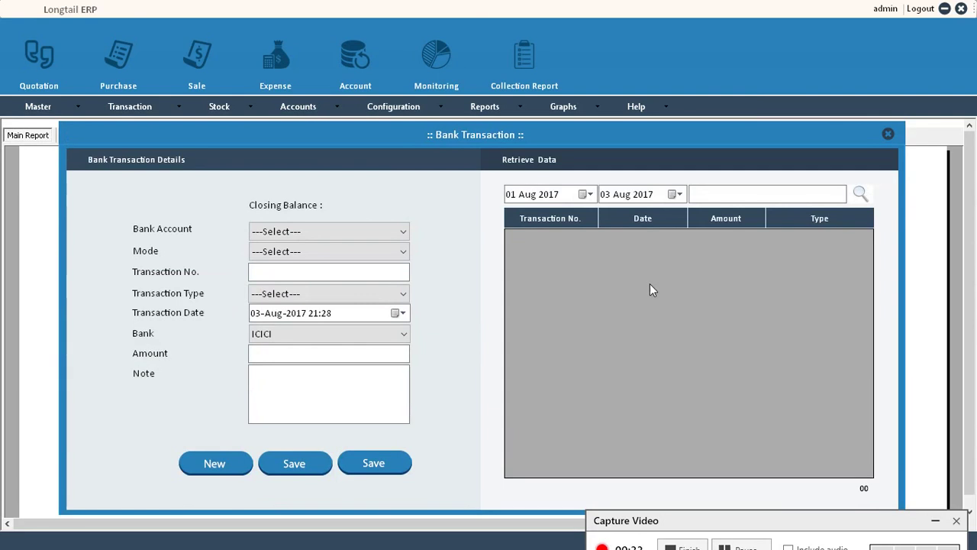
click(888, 134)
mouse_move(313, 108)
click(318, 141)
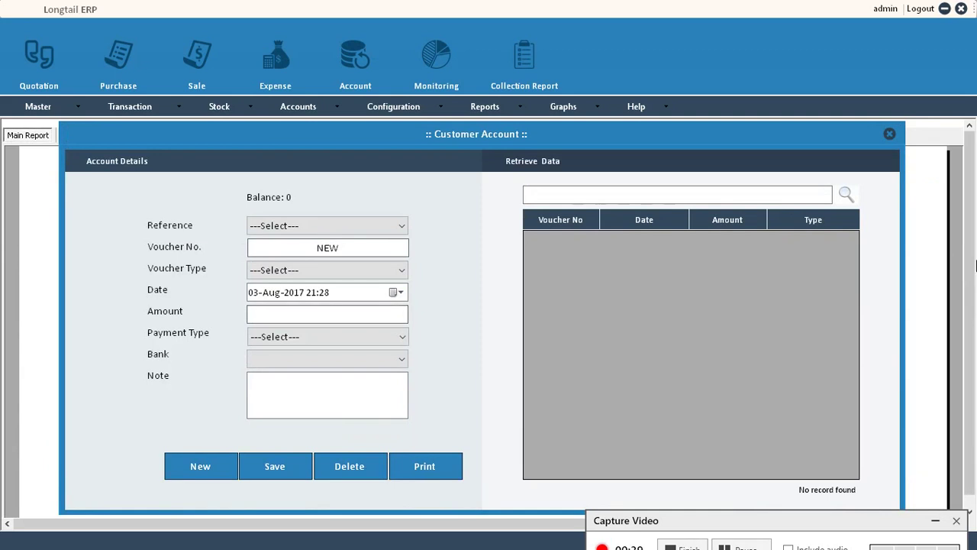
click(890, 135)
mouse_move(306, 108)
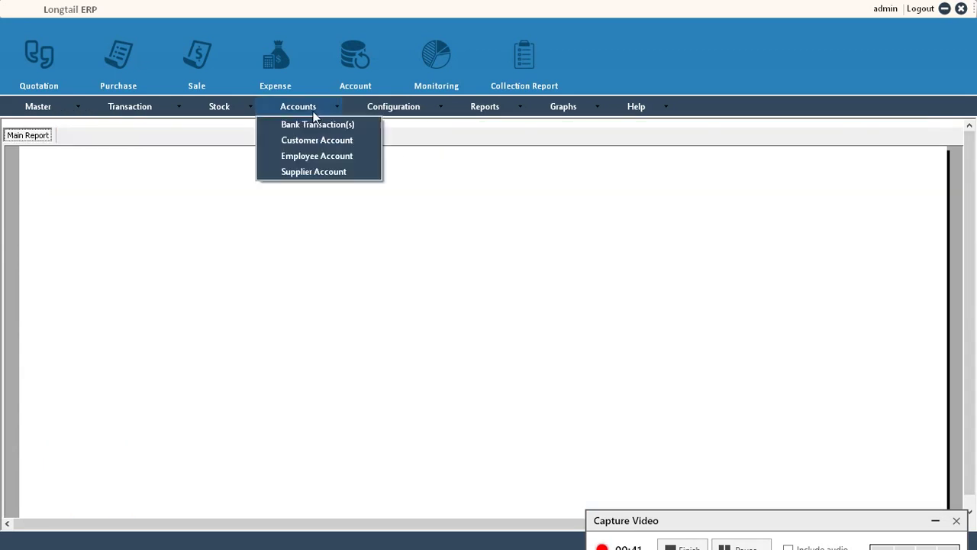
click(311, 141)
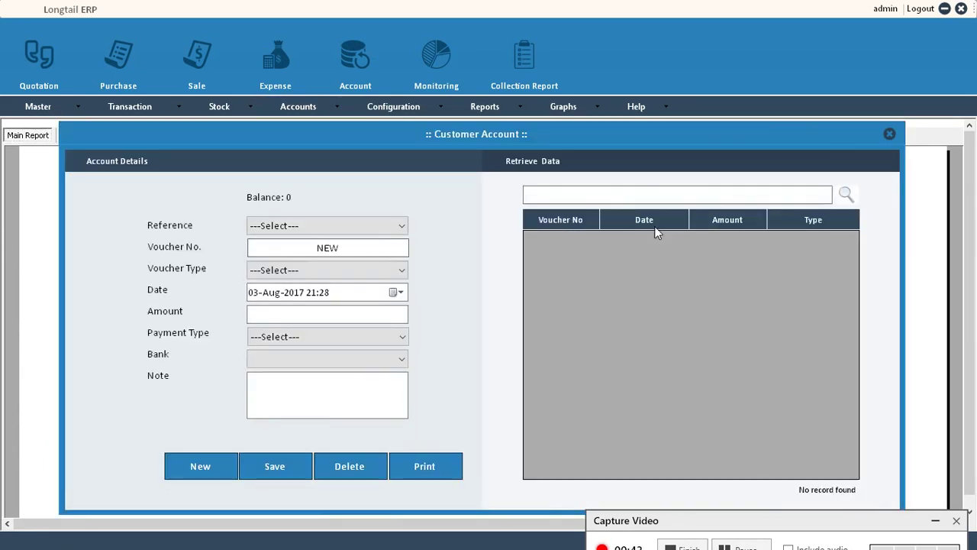
click(889, 137)
View the Employee Account form and the Supplier Account form, closing each without entering data.
mouse_move(304, 111)
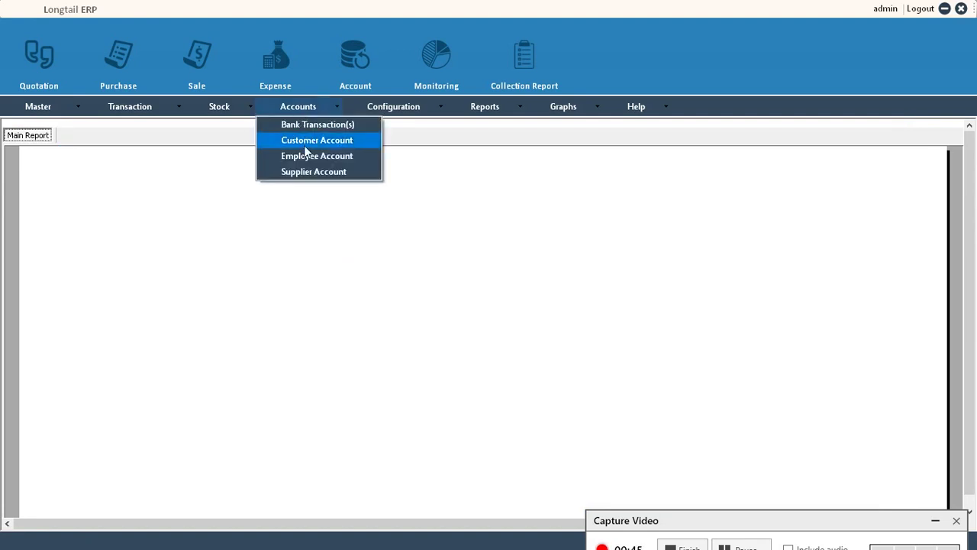
click(328, 158)
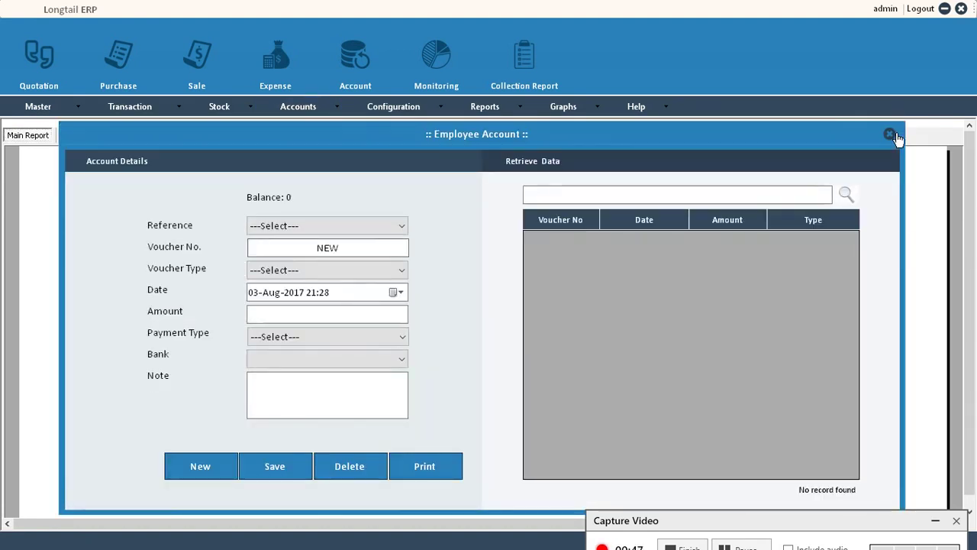
click(888, 136)
mouse_move(306, 115)
click(305, 171)
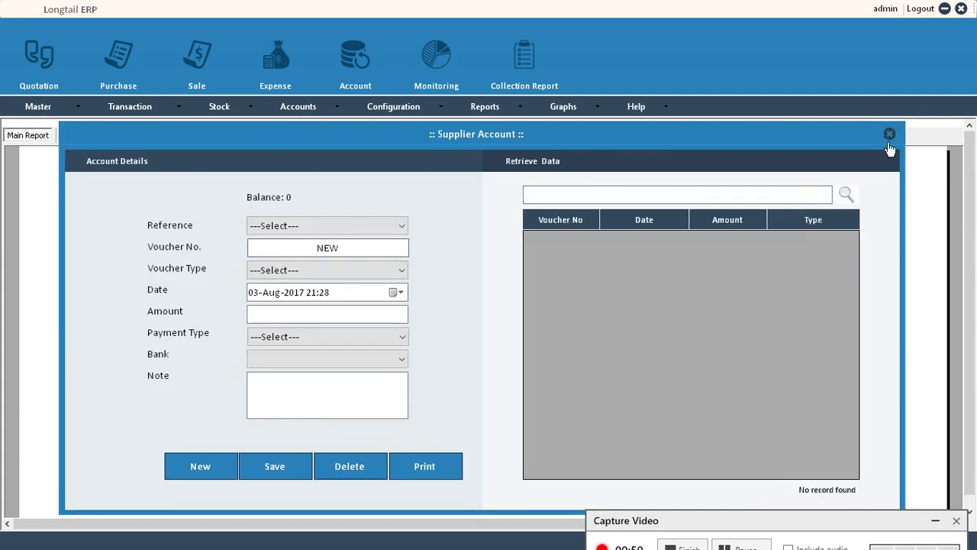
click(889, 135)
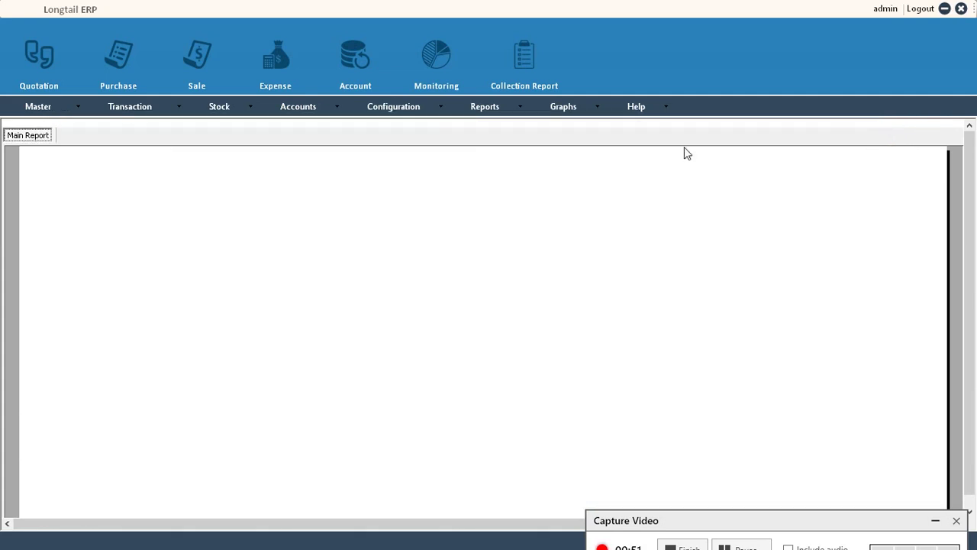
Review the Organization configuration's Email & SMS Settings and Invoice Settings, closing it without updating.
click(390, 124)
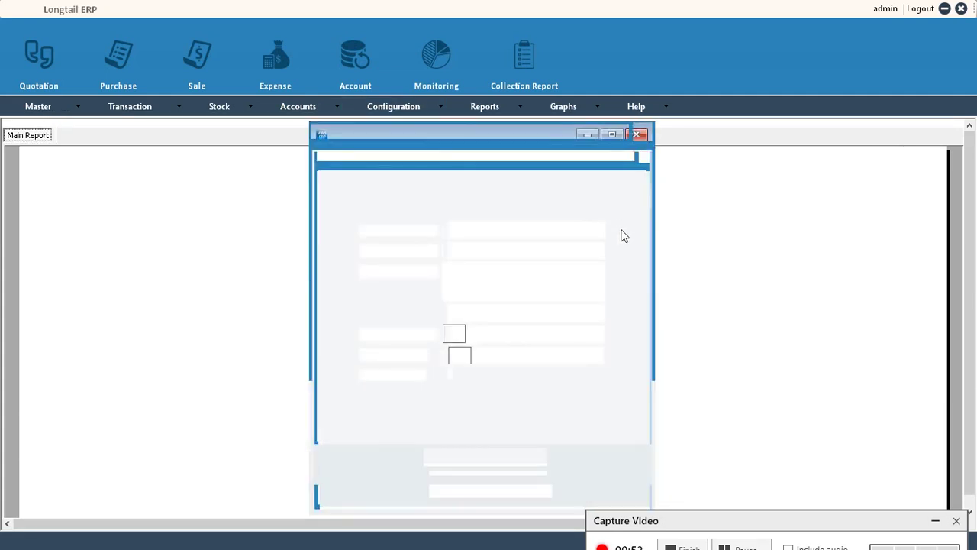
click(442, 162)
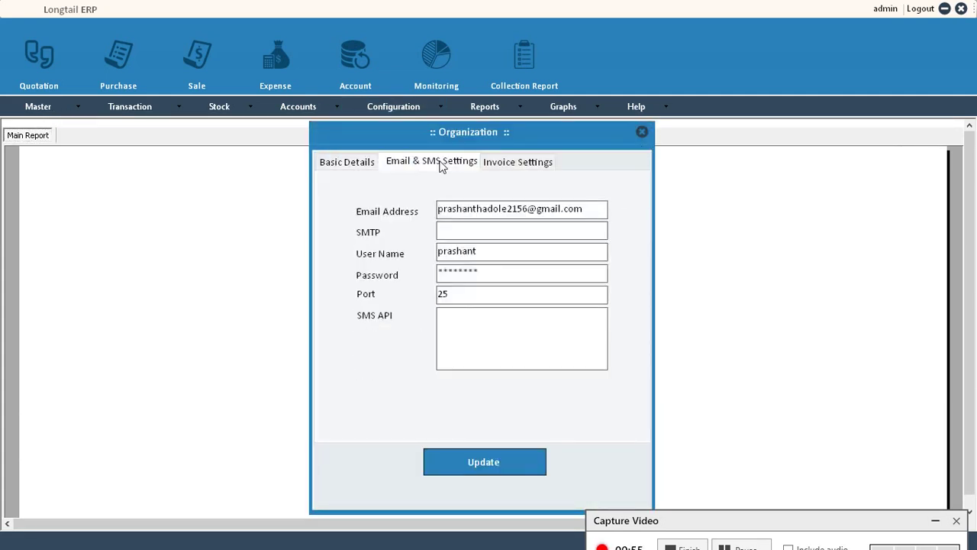
click(532, 164)
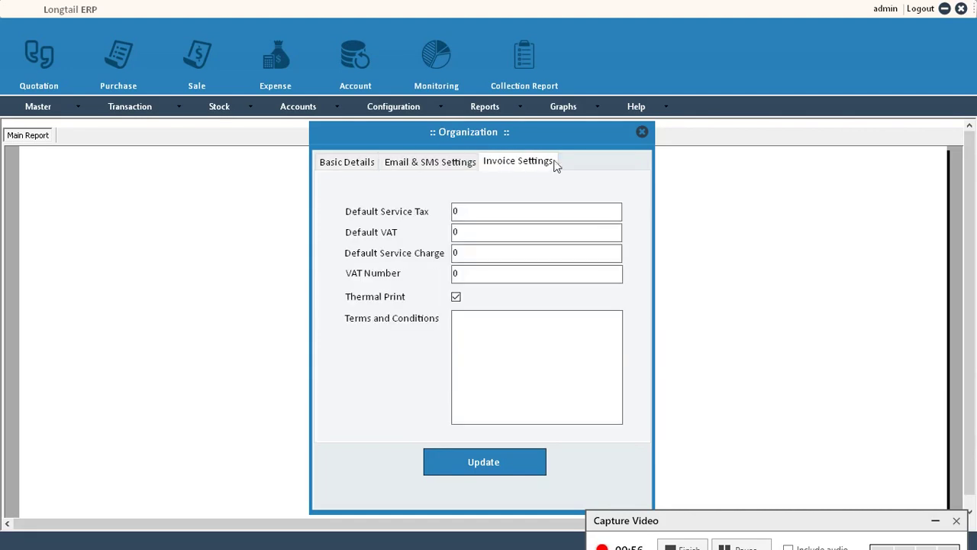
click(643, 133)
View the User and Serial Number configuration windows in turn, closing each one.
click(411, 113)
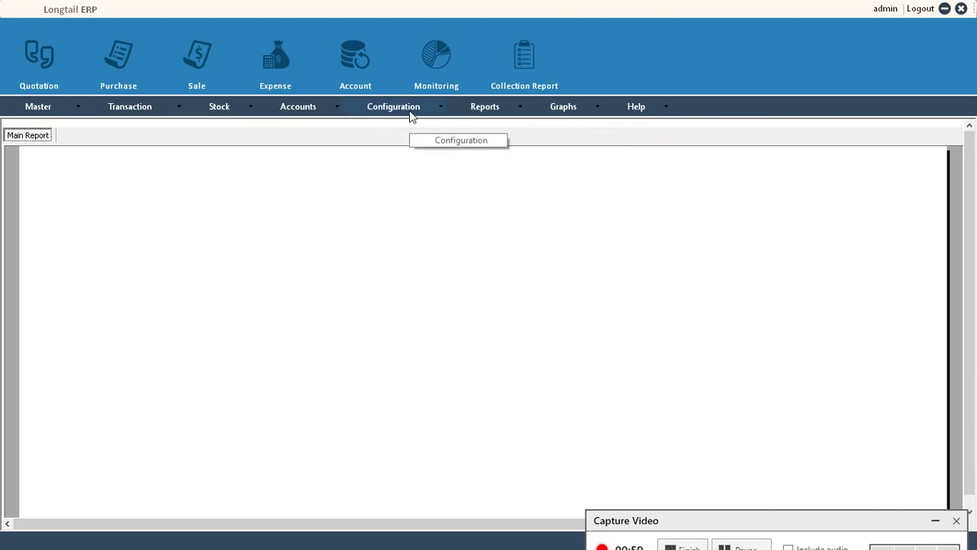
click(410, 112)
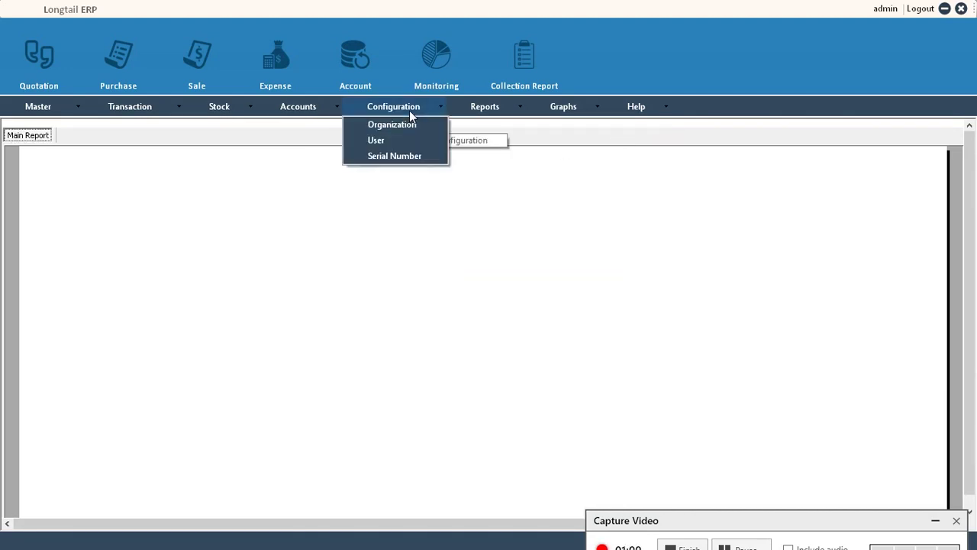
click(377, 141)
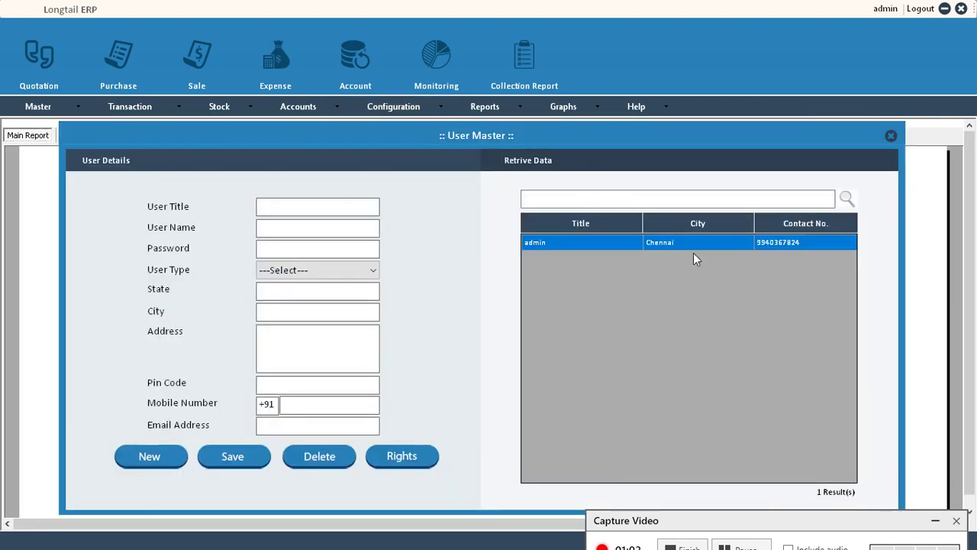
click(890, 136)
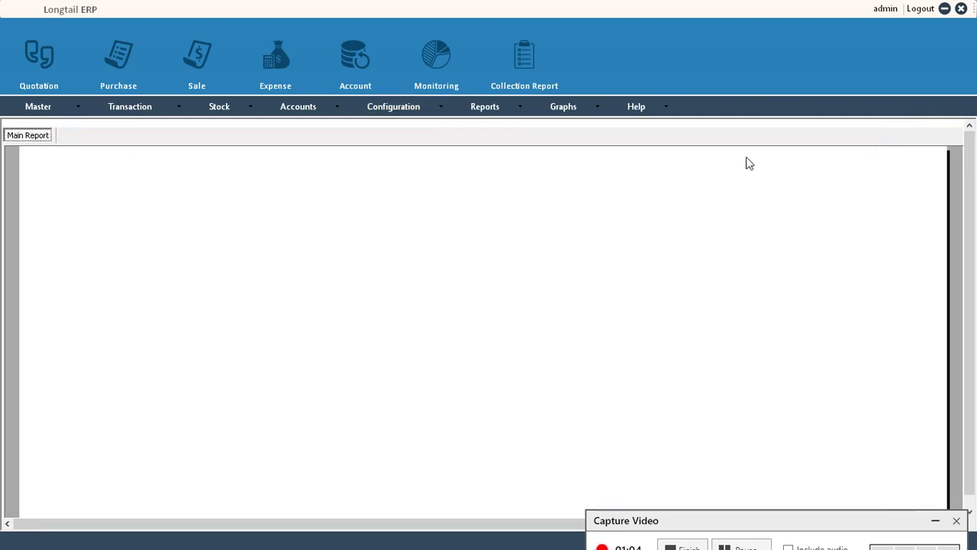
click(402, 111)
click(399, 155)
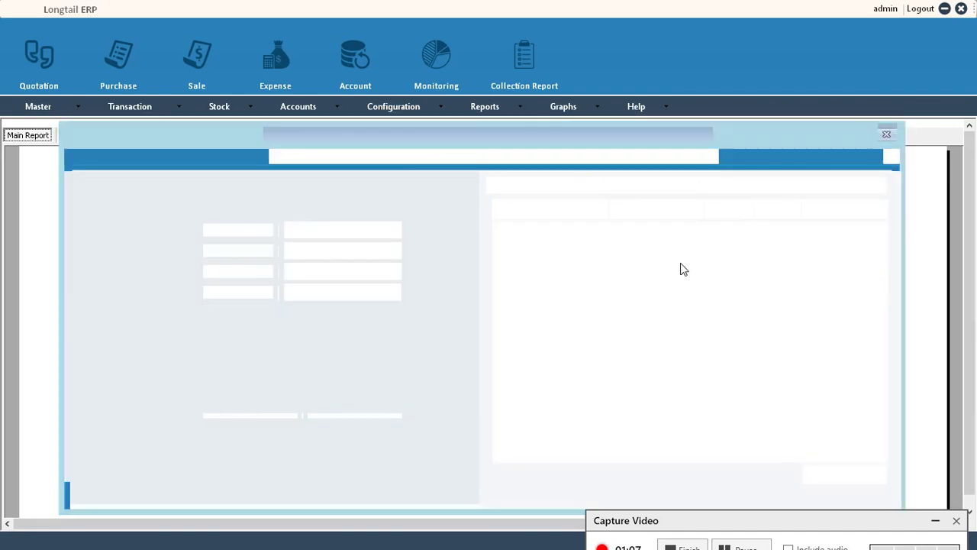
click(887, 132)
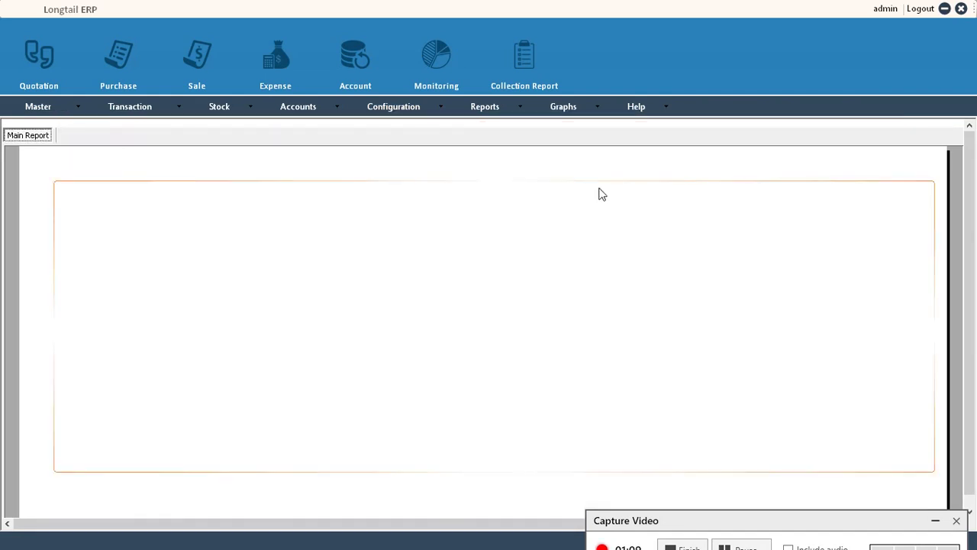
View the Datewise Sale Report and the Detail Sales Order report, closing each one.
click(497, 111)
click(499, 124)
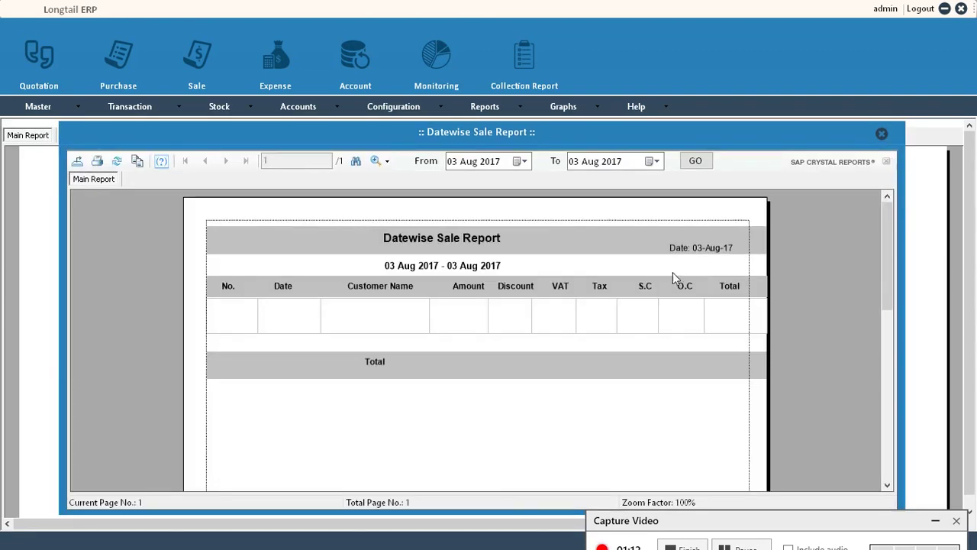
click(882, 135)
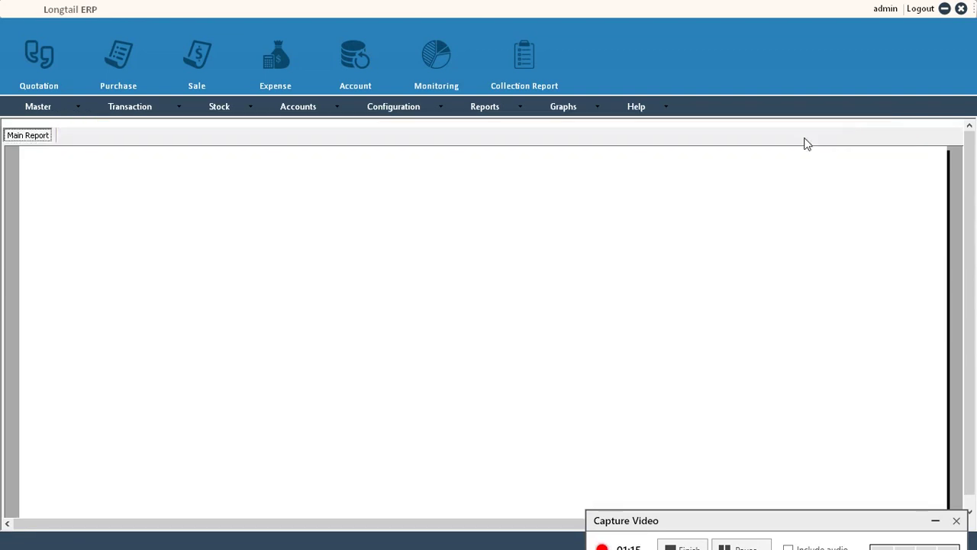
click(501, 110)
click(497, 140)
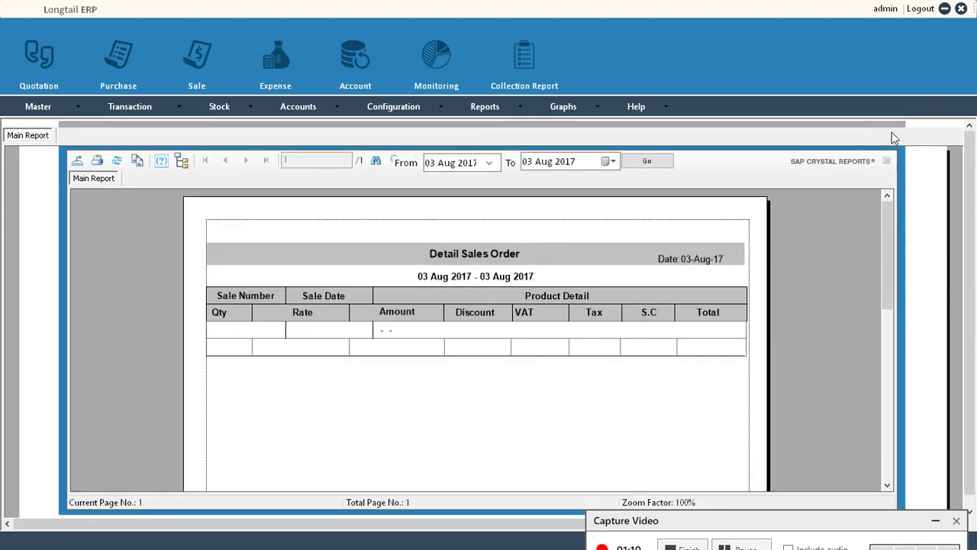
click(891, 133)
View the Datewise Product Sold report and close it.
click(484, 108)
click(488, 155)
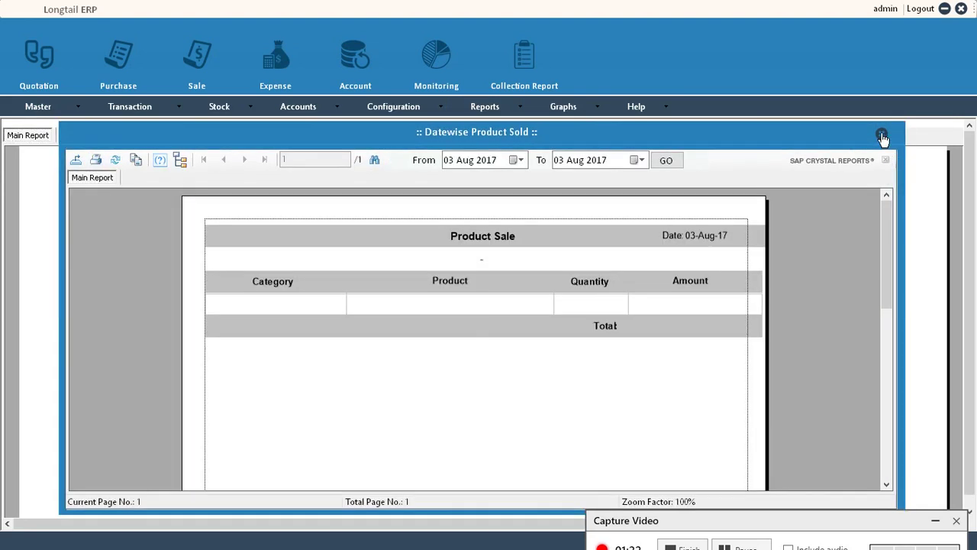
click(882, 135)
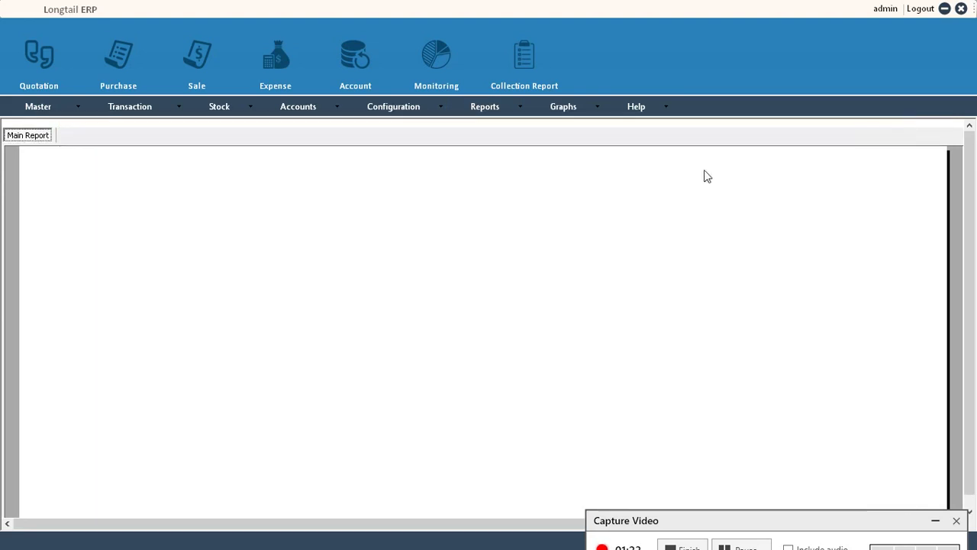
Open the Sale Return Report, set its From date to 15-Feb-12 and search for returns up to 03-Aug-17.
click(483, 110)
click(491, 185)
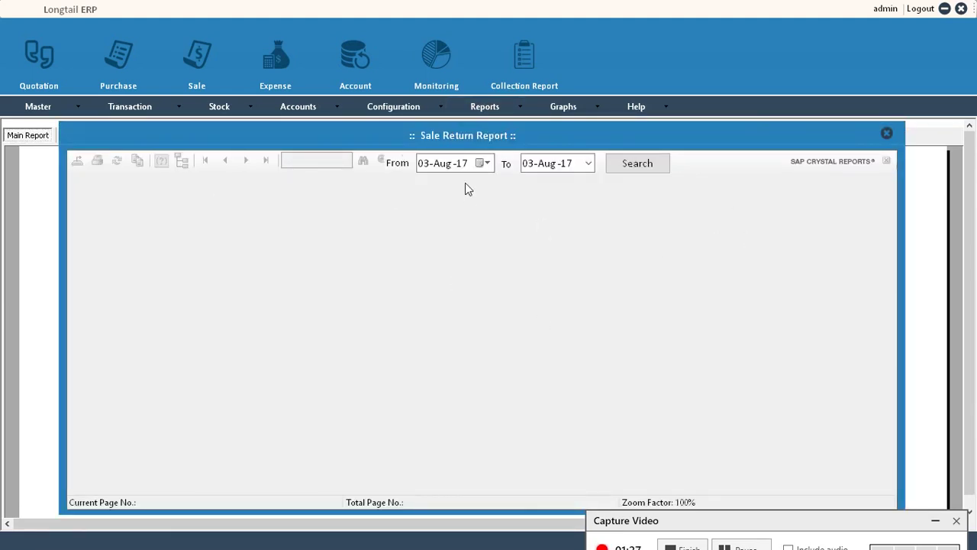
click(466, 165)
click(484, 165)
click(468, 187)
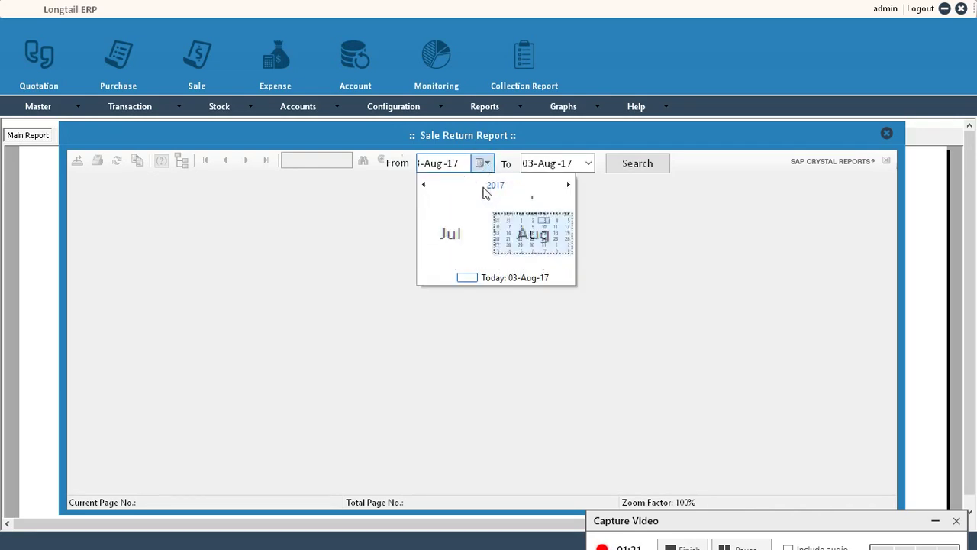
click(426, 187)
click(427, 188)
click(426, 187)
click(428, 189)
click(427, 189)
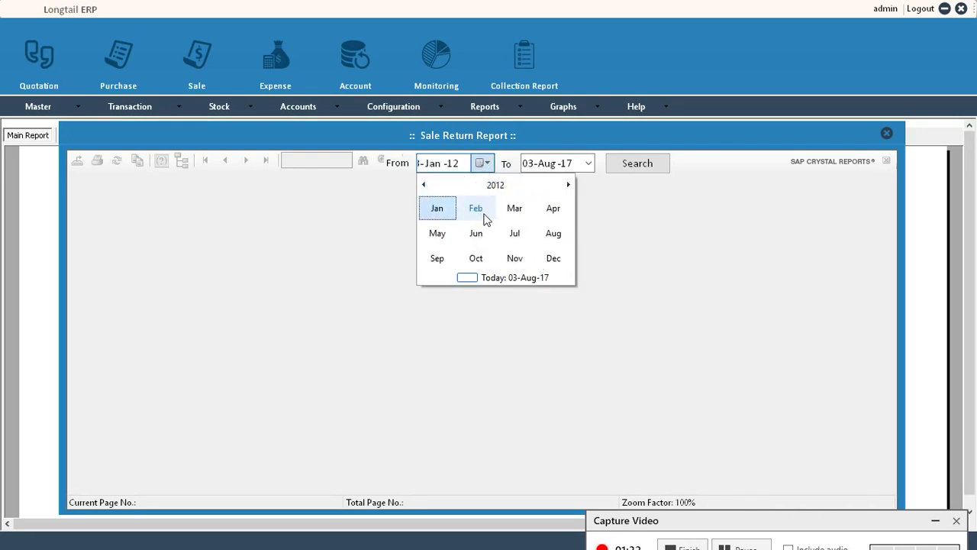
click(484, 214)
click(497, 234)
click(638, 163)
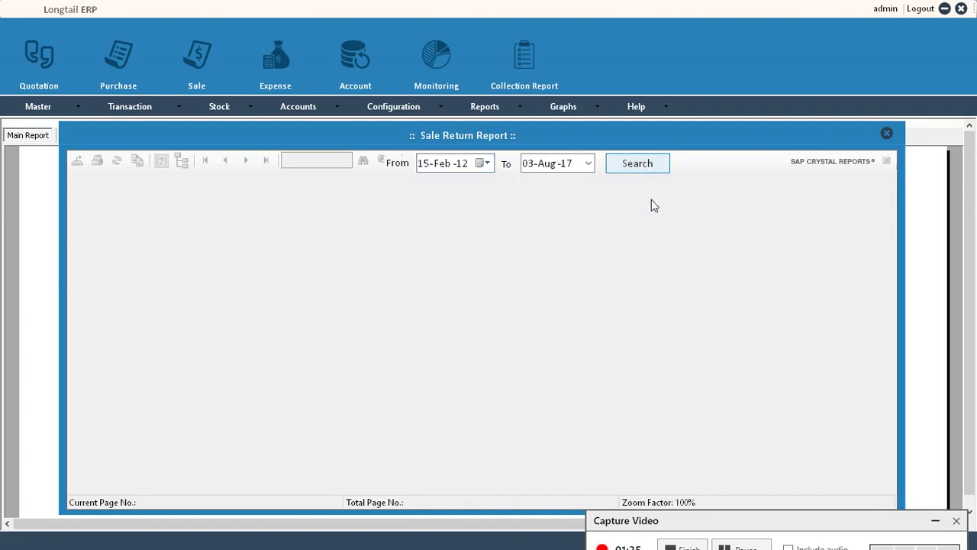
Look through the generated Sale Return Report and close it.
scroll(793, 345, down, 3)
scroll(793, 345, up, 3)
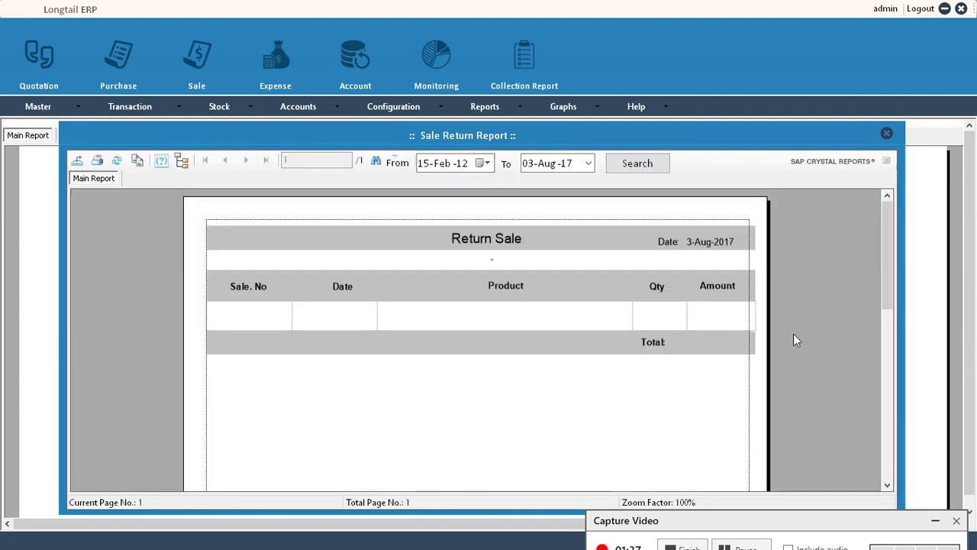
click(886, 133)
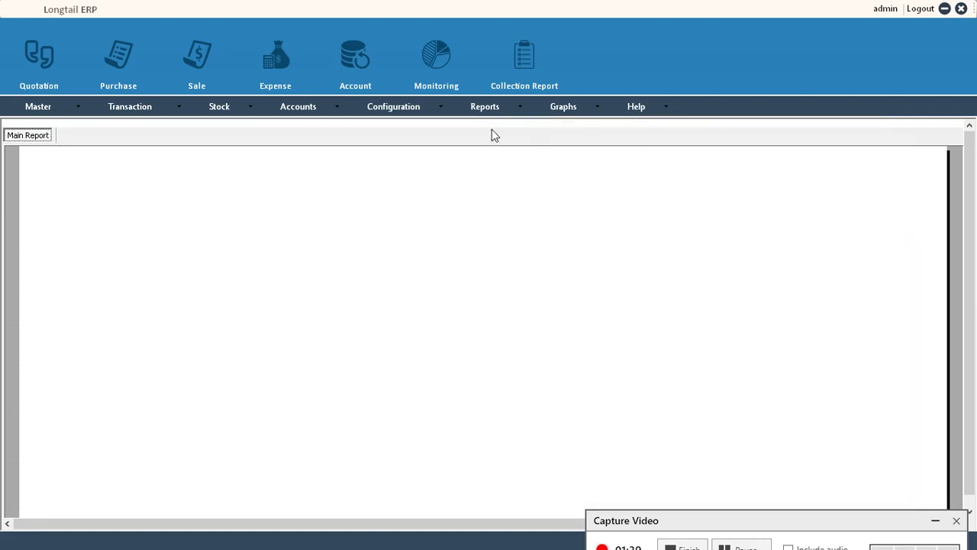
View the Expense Report and the Datewise Product Purchased report, closing each one.
click(492, 110)
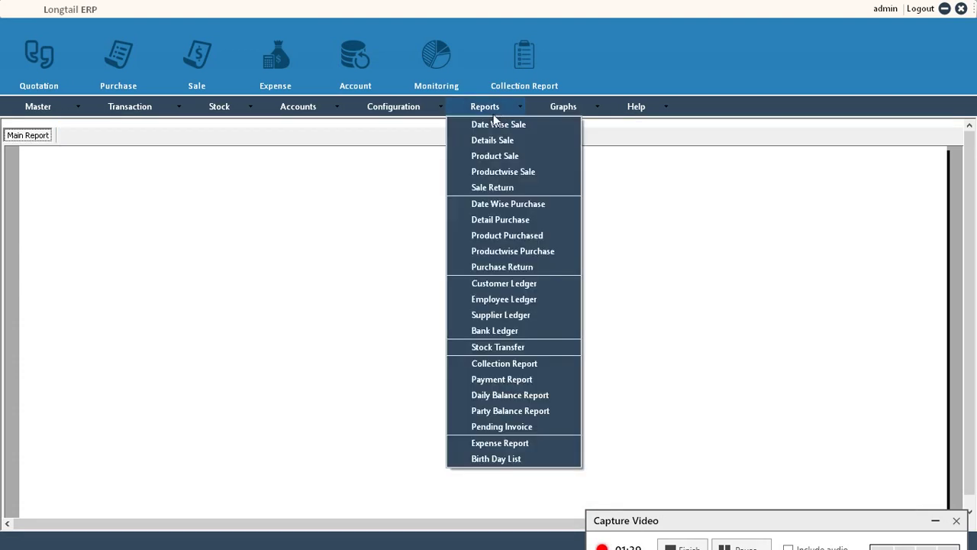
click(495, 442)
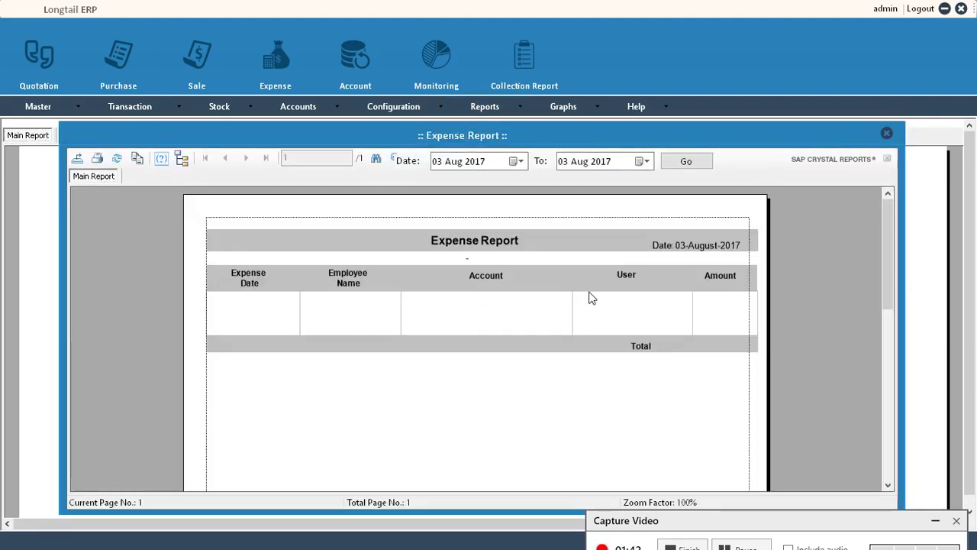
click(886, 133)
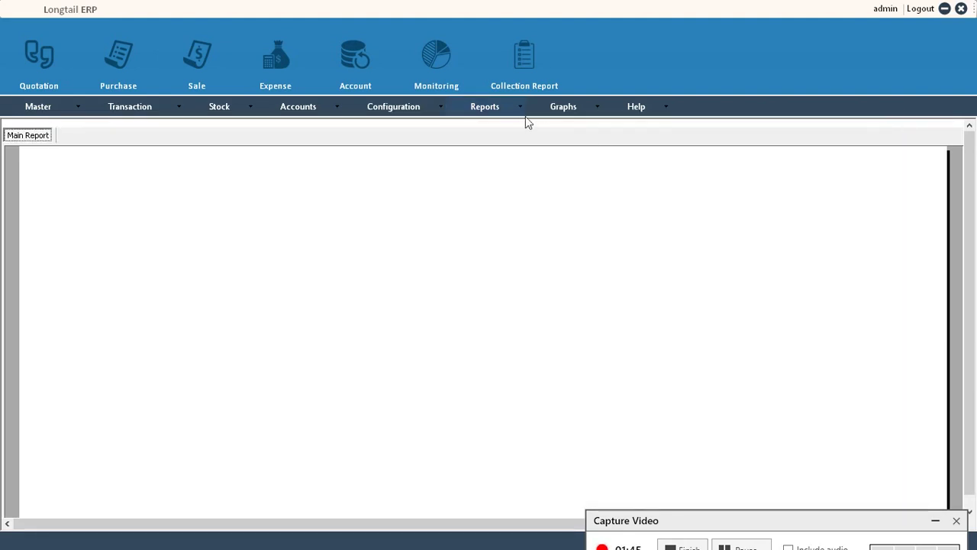
click(516, 110)
click(486, 235)
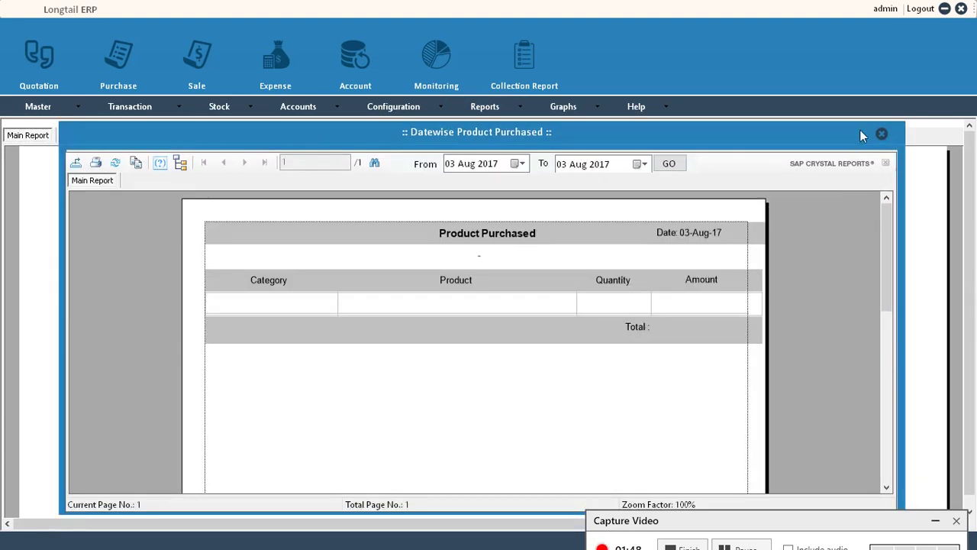
click(882, 134)
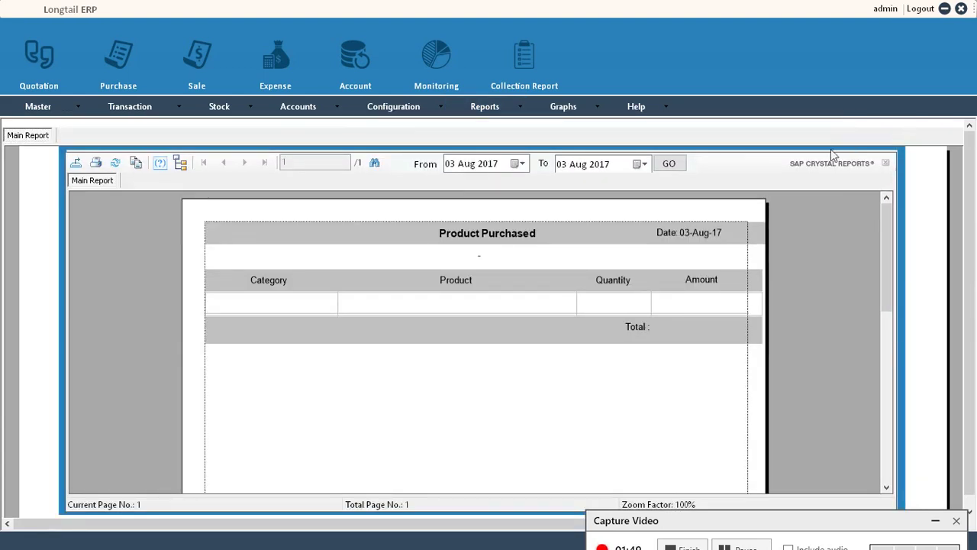
View the productwise Product Sold report and the Stock Transfer Report, closing each one.
click(495, 113)
click(496, 176)
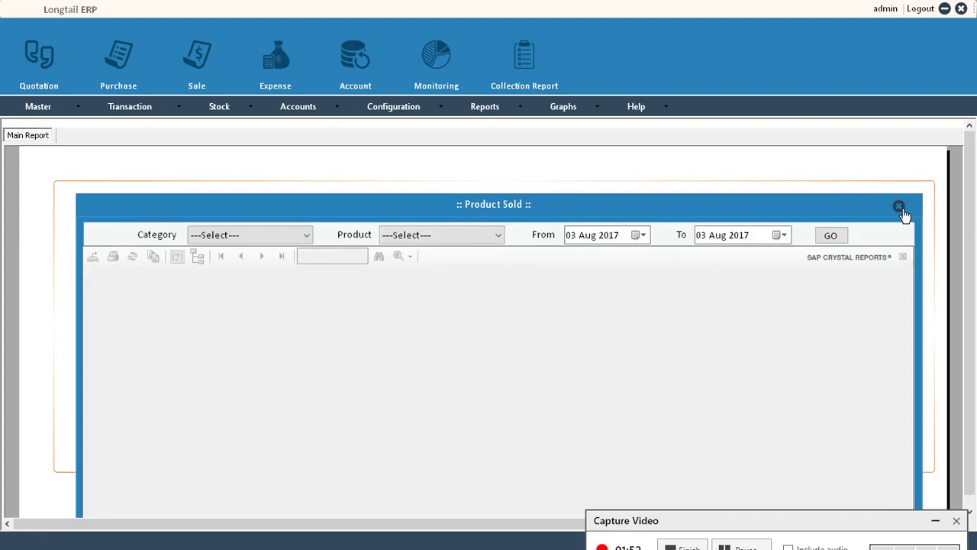
click(902, 209)
click(485, 107)
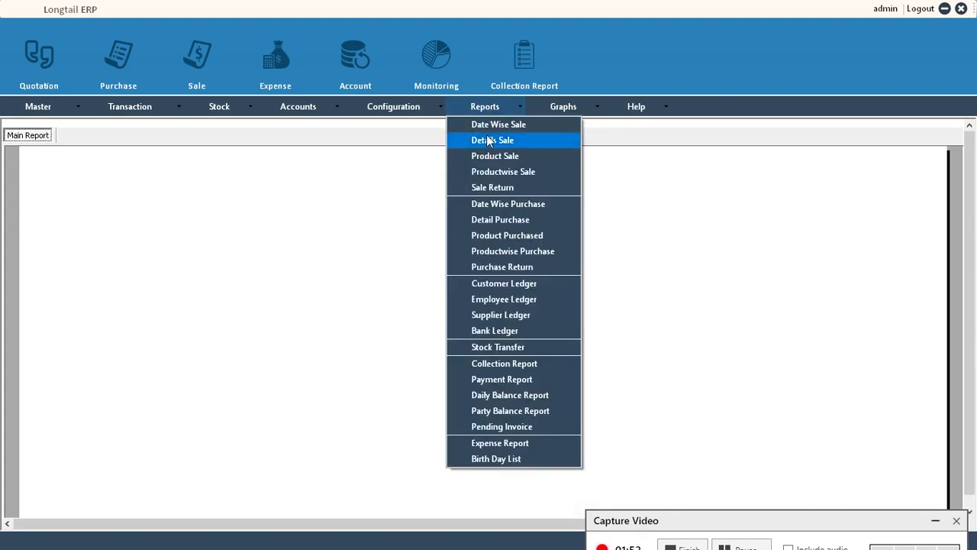
click(491, 351)
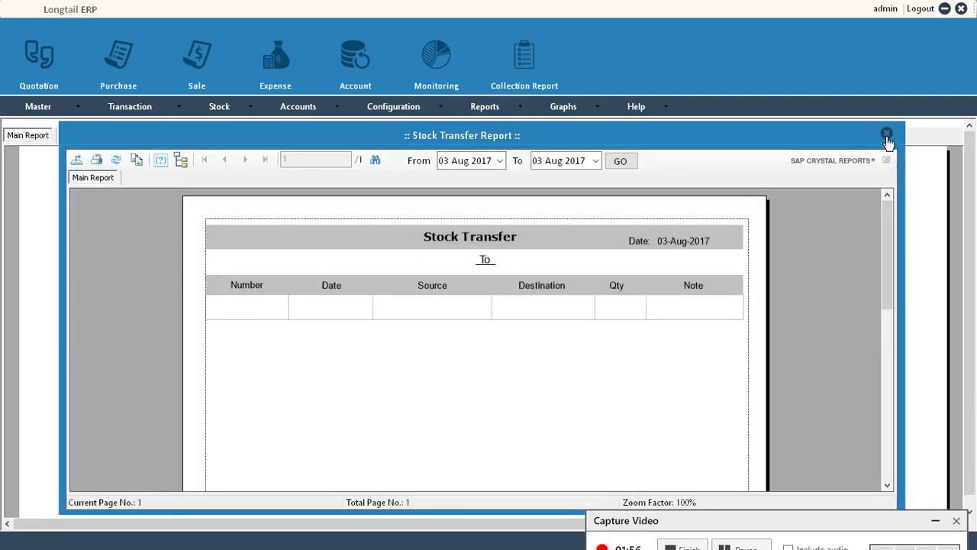
click(887, 136)
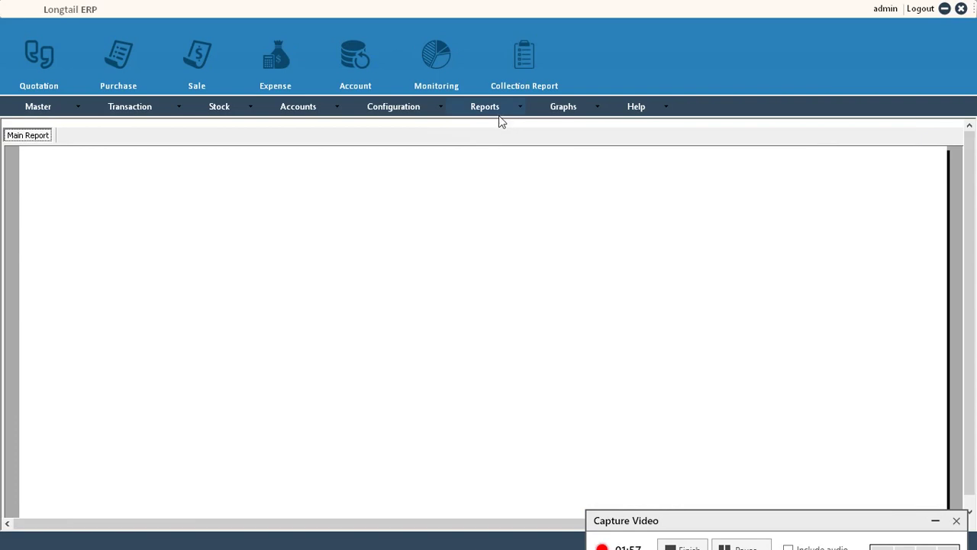
Open the Bank Ledger Report, set its start date to 30 Jan 2013 and search for transactions up to 03 Aug 2017.
click(492, 108)
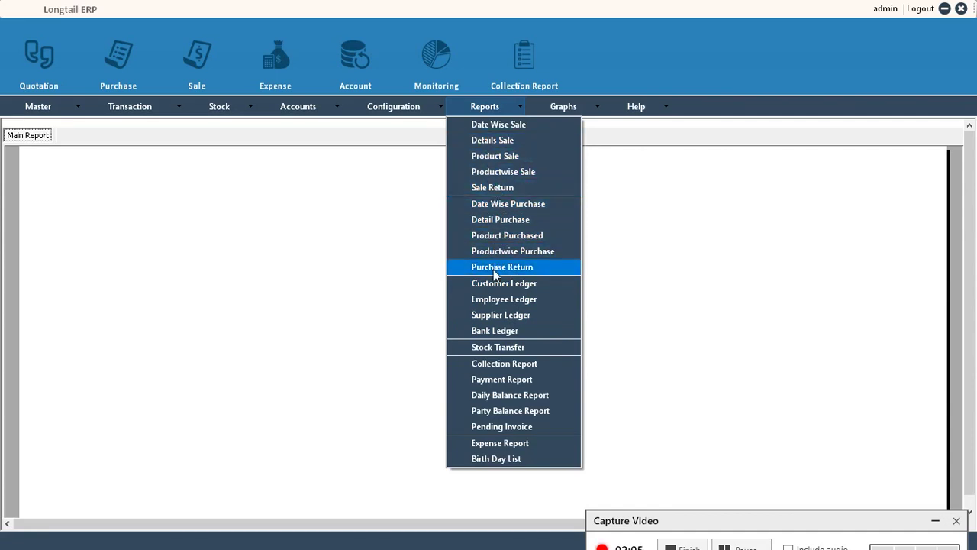
click(495, 331)
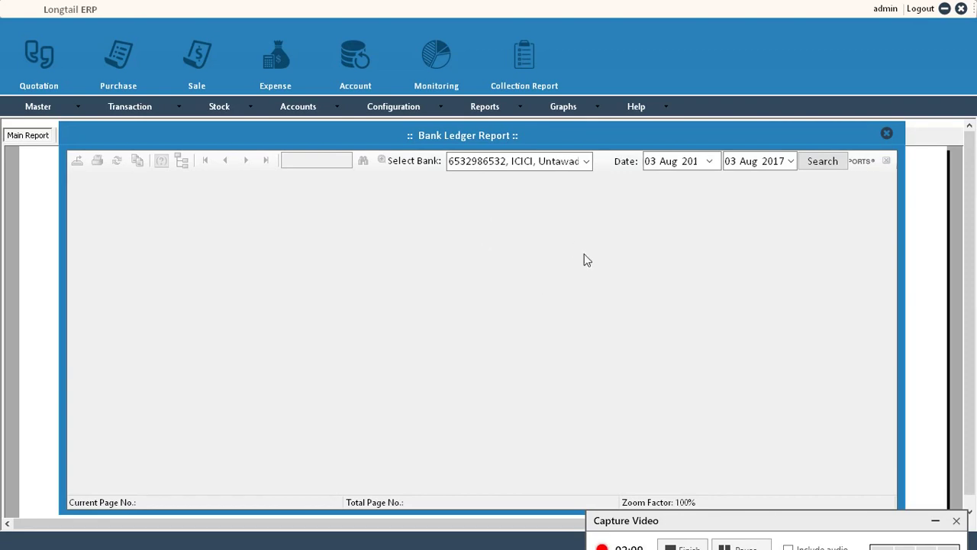
click(708, 163)
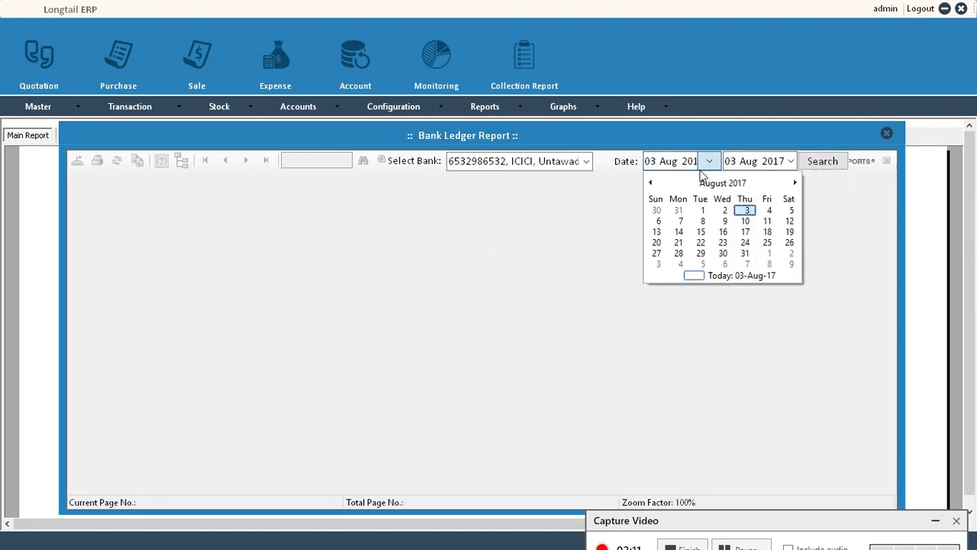
click(711, 187)
click(672, 211)
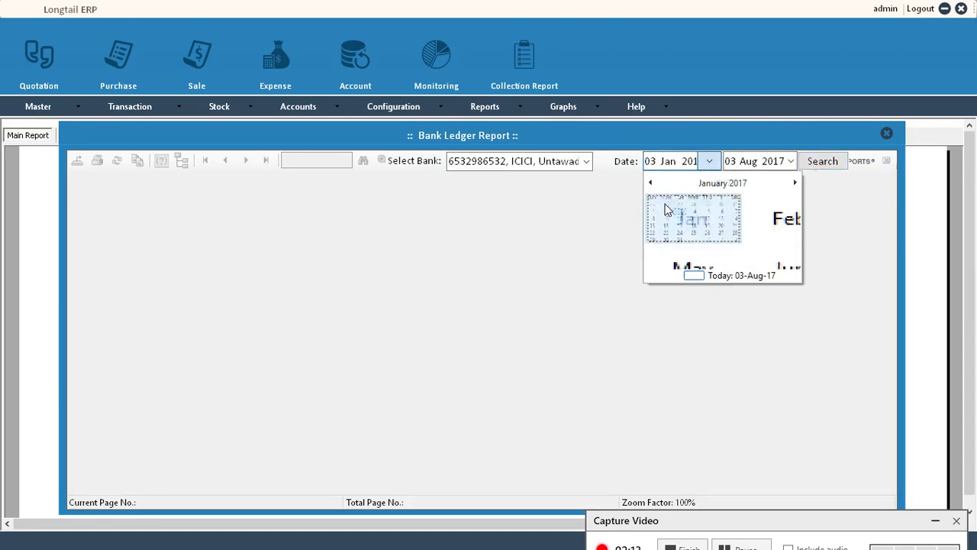
click(652, 184)
click(651, 184)
click(652, 184)
click(652, 184)
click(722, 183)
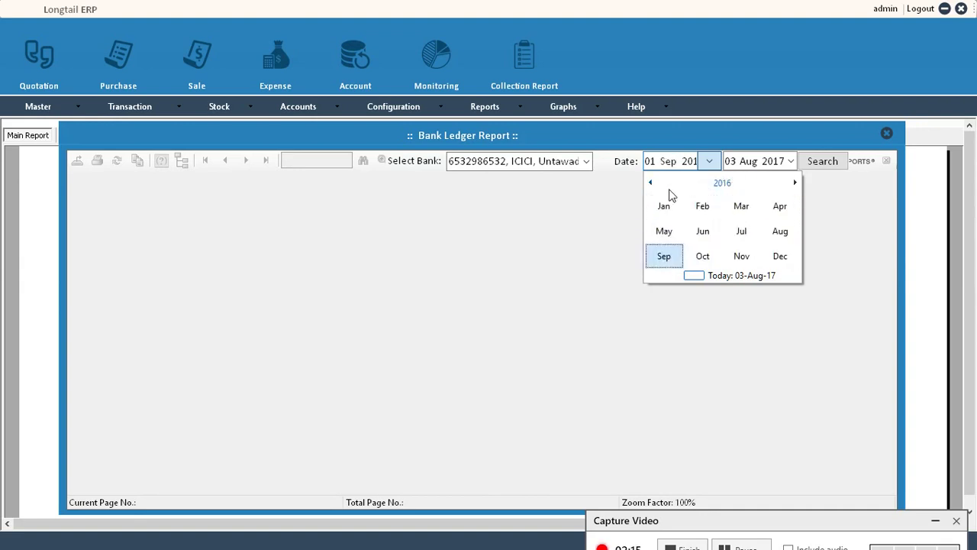
click(651, 185)
click(650, 185)
click(651, 185)
click(673, 208)
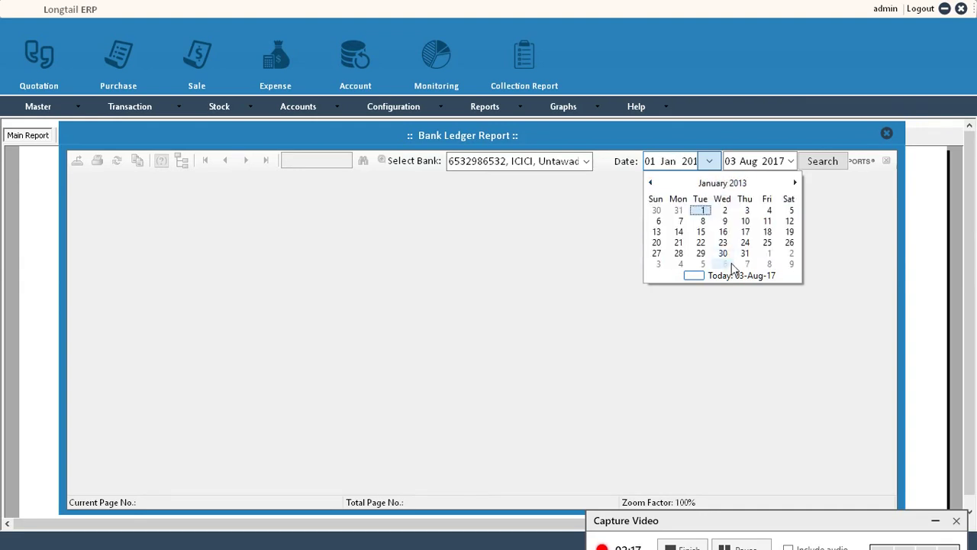
click(723, 267)
click(825, 163)
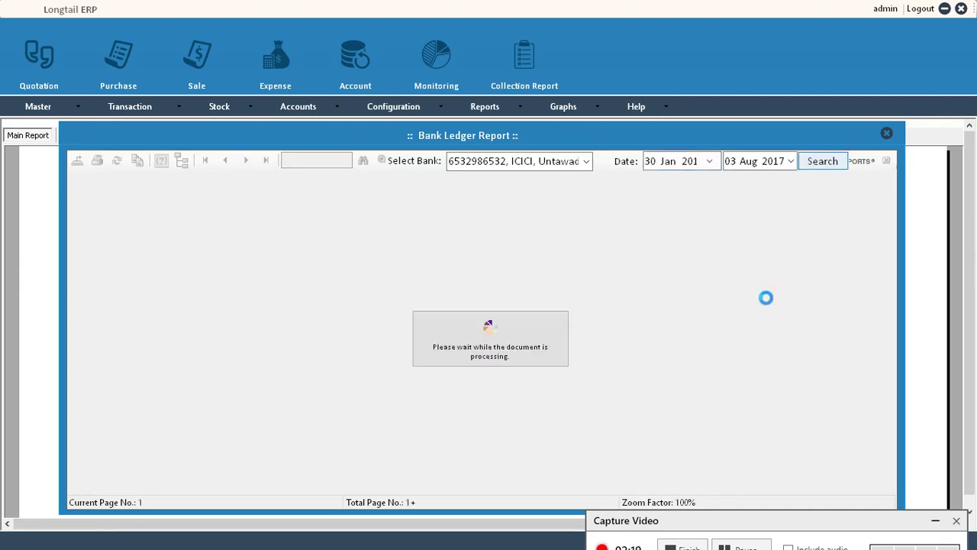
Look through the generated Bank Ledger Report and close it.
scroll(799, 349, down, 3)
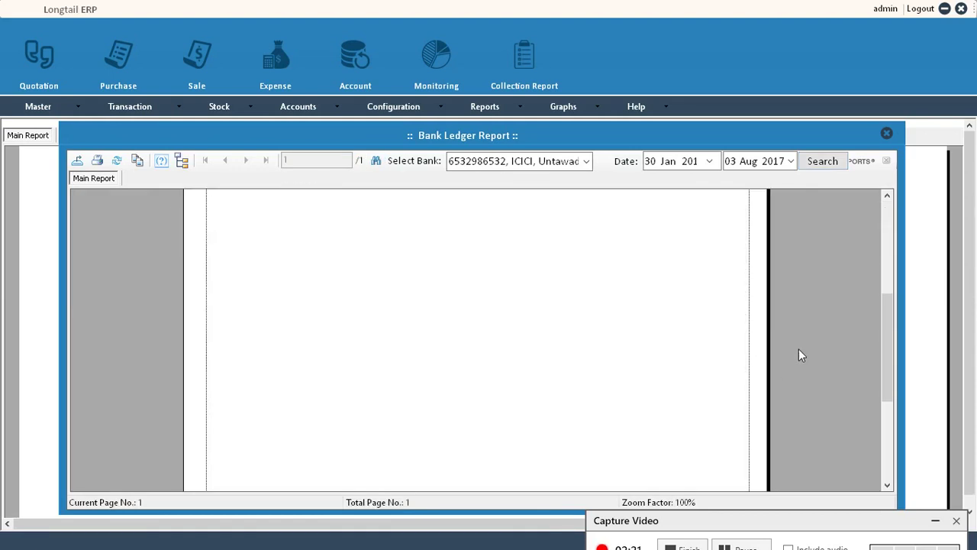
scroll(798, 349, up, 3)
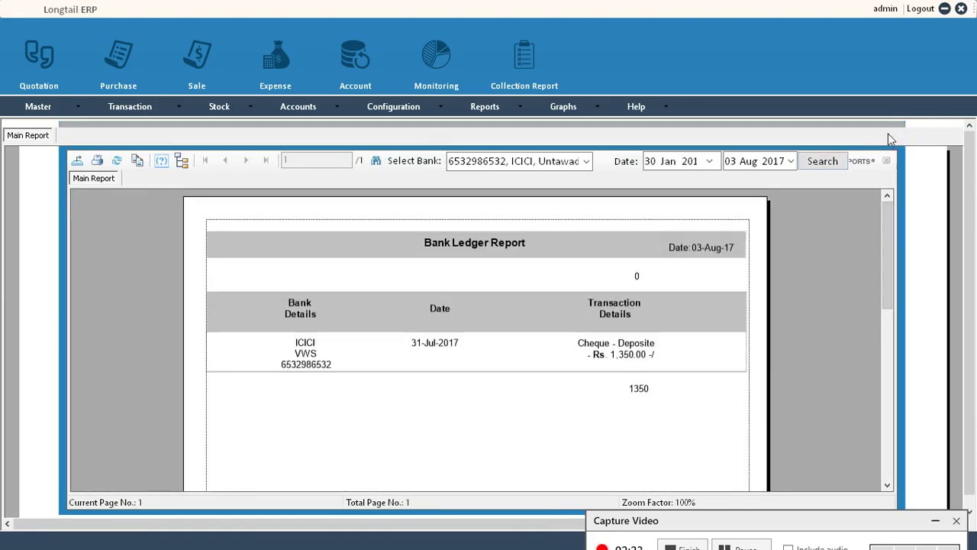
click(887, 133)
View the Pending Invoice report and the Daily Balance Report, closing each one.
click(482, 108)
click(493, 427)
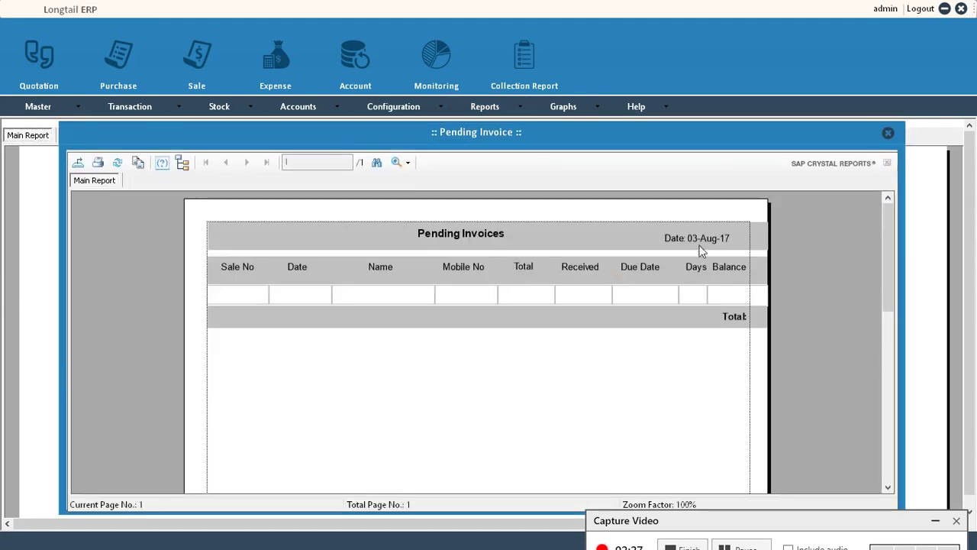
click(888, 134)
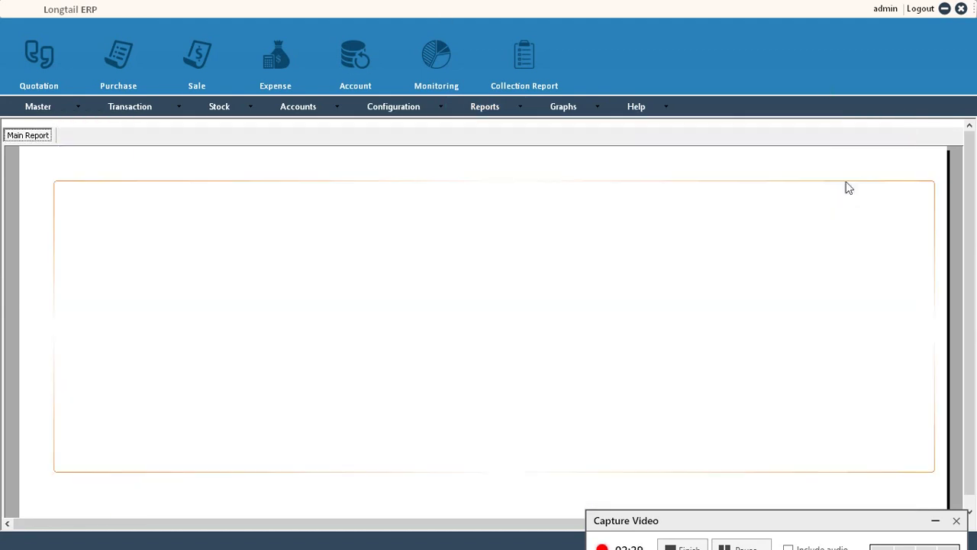
click(485, 107)
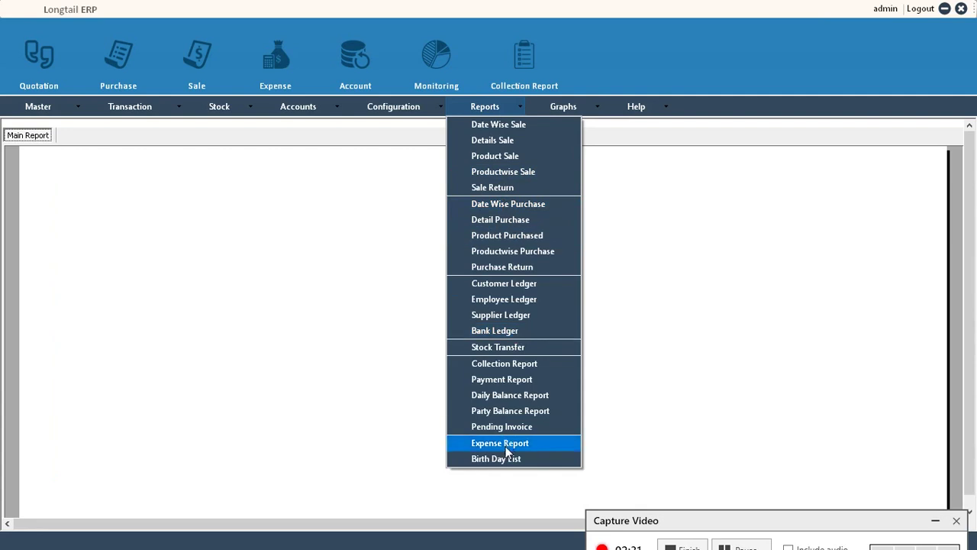
click(510, 394)
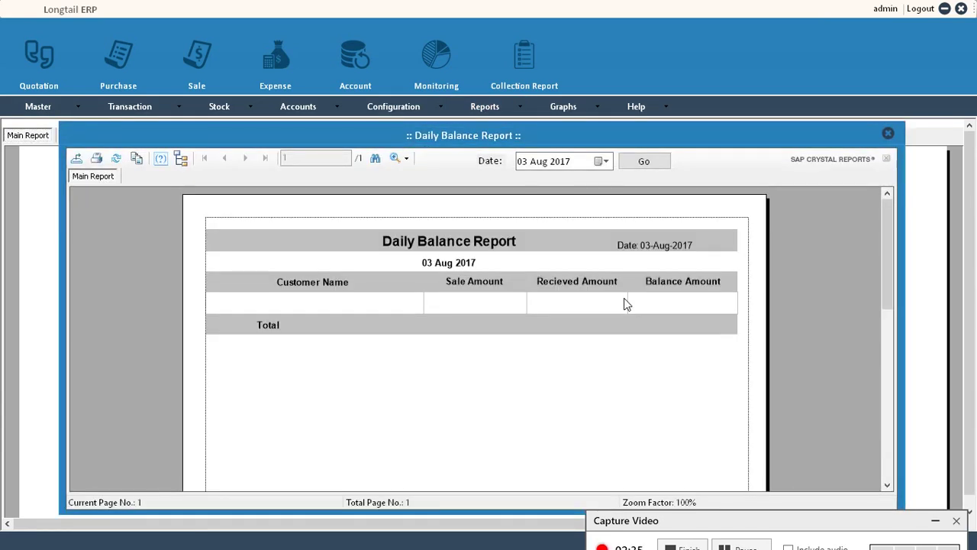
click(889, 134)
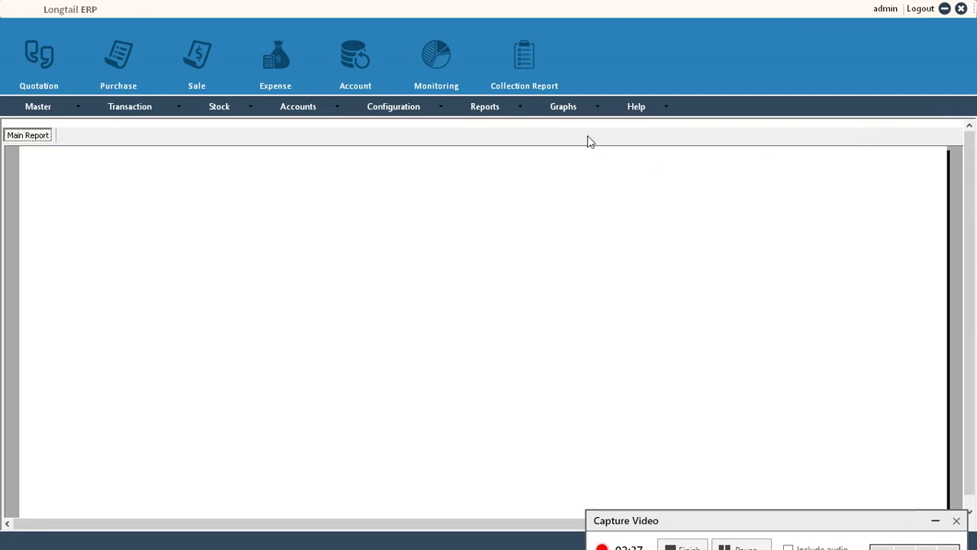
Open the category-wise sales pie chart, generate it for 20-Jun-12 to 03-Aug-17 and look through it.
click(582, 104)
click(587, 119)
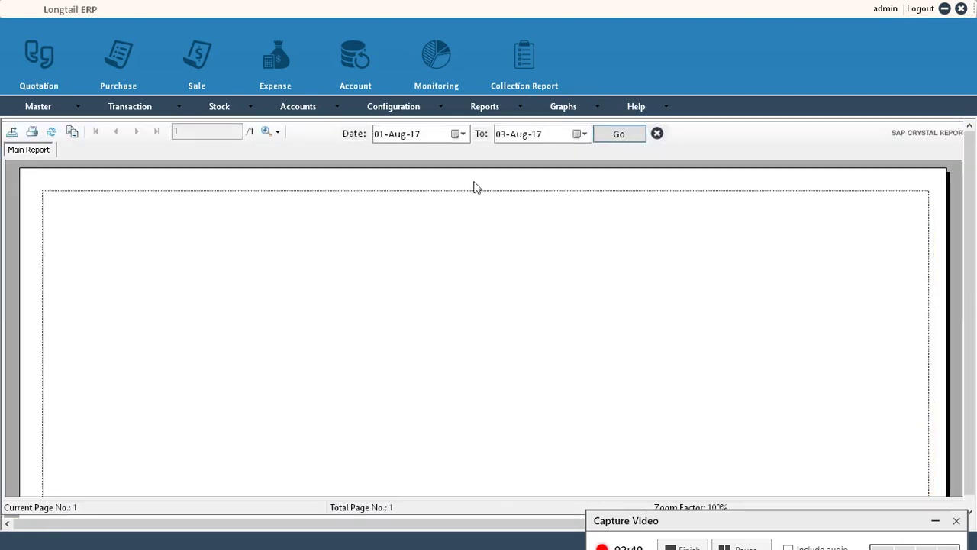
click(422, 135)
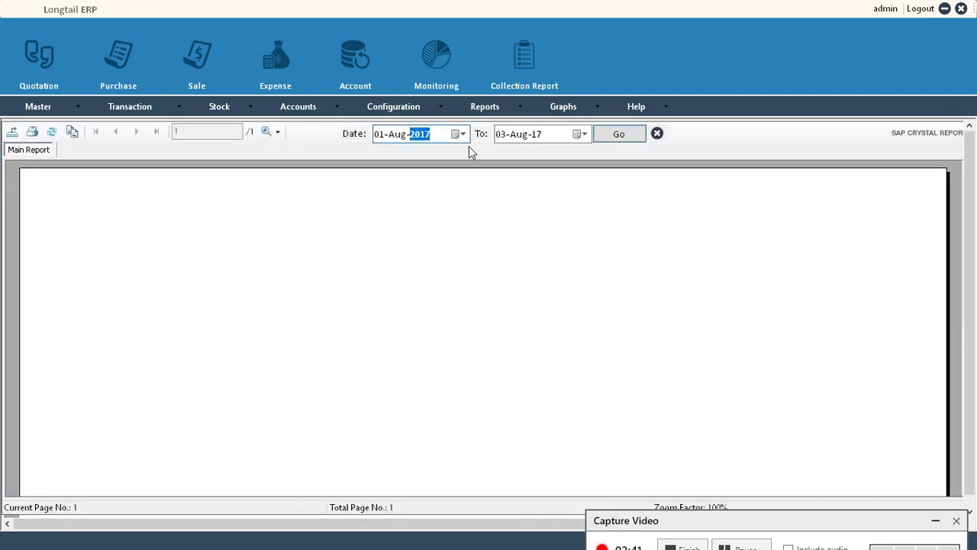
click(460, 135)
click(452, 156)
double_click(382, 156)
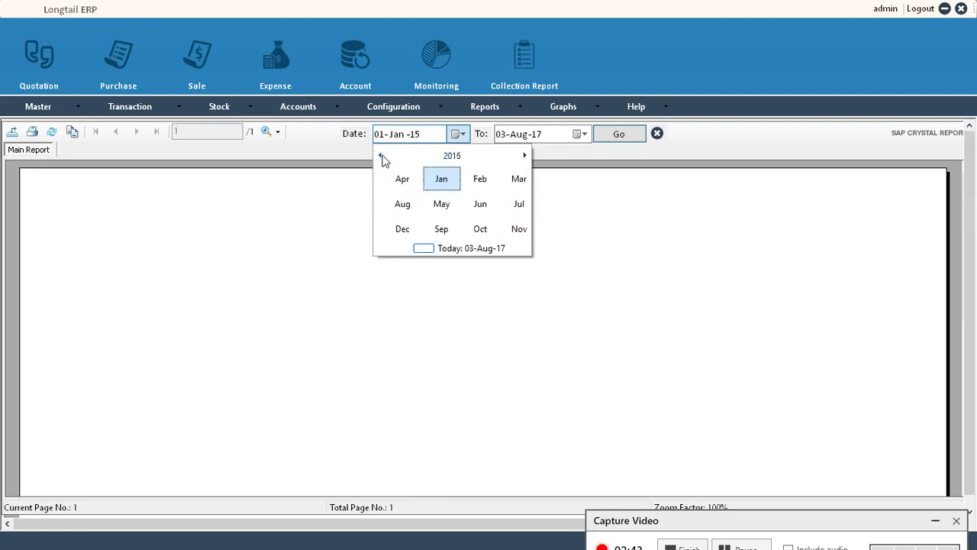
double_click(382, 156)
click(382, 156)
click(433, 203)
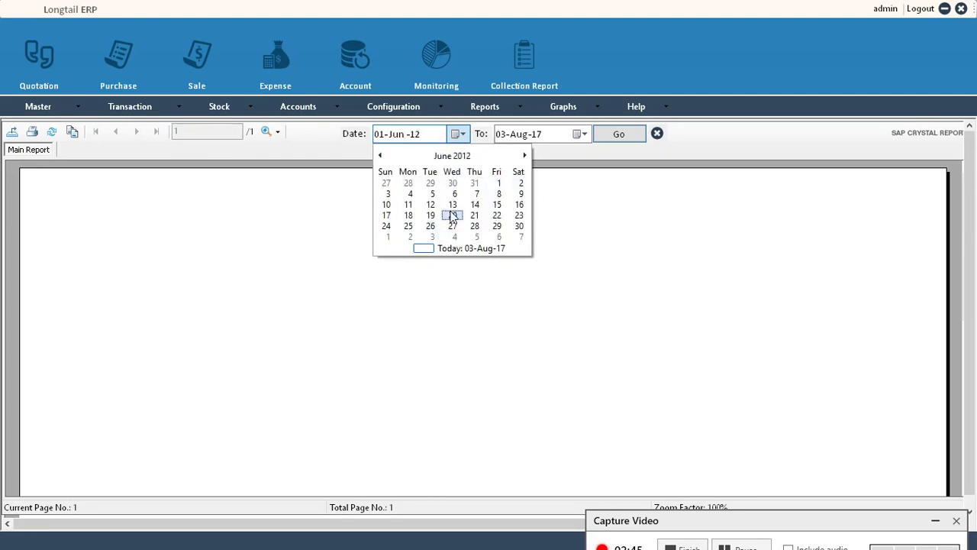
click(452, 215)
click(617, 139)
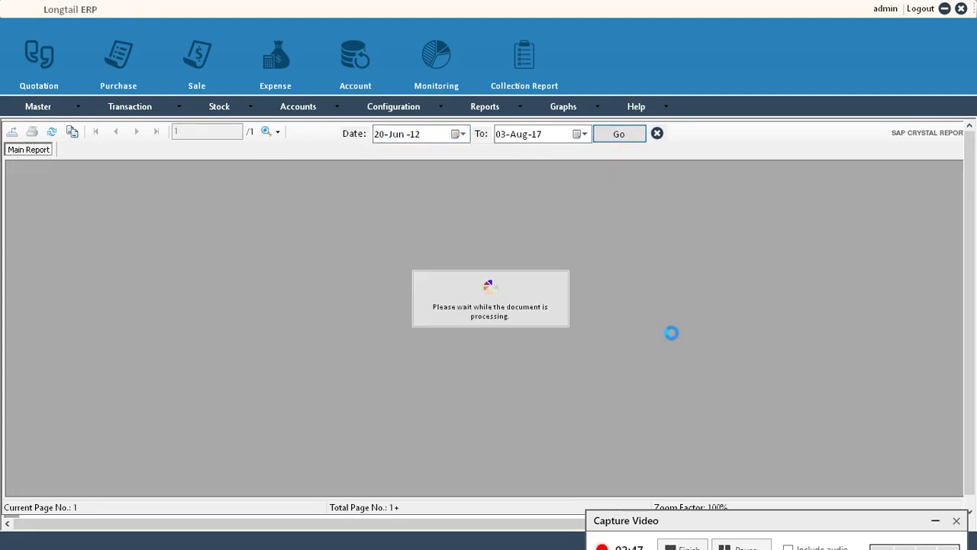
scroll(745, 348, down, 5)
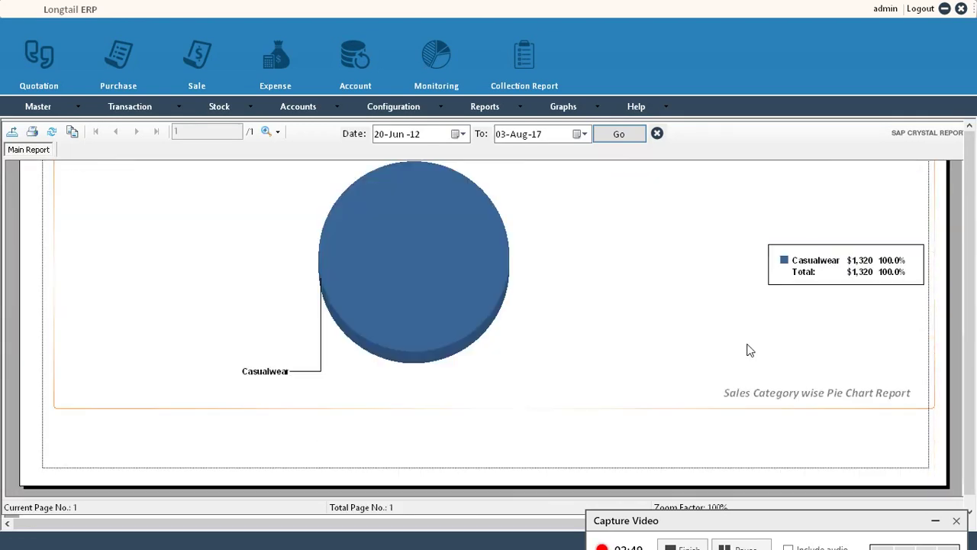
scroll(746, 350, up, 5)
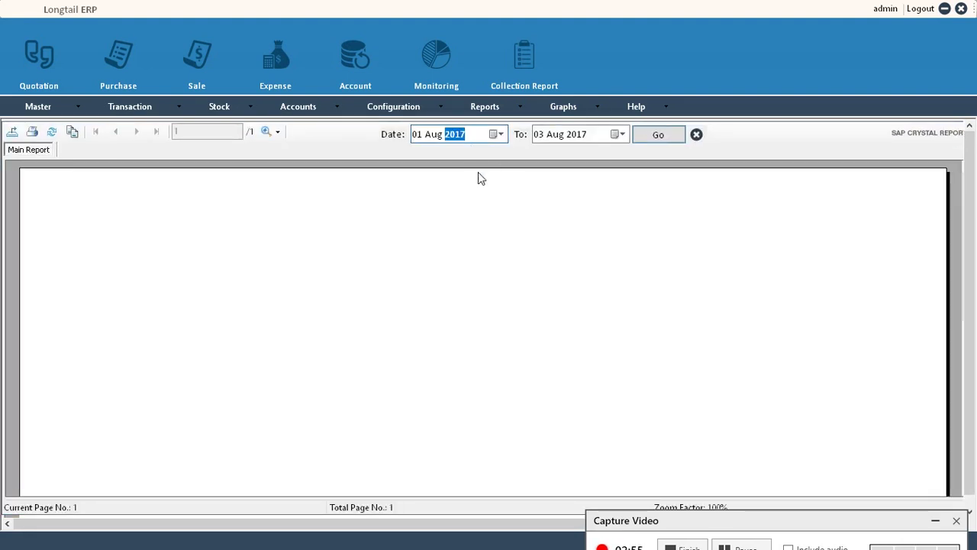
Set the next graph report's start date to 20 Jun 2012 and generate it up to 03 Aug 2017.
click(497, 134)
click(492, 156)
click(418, 156)
click(418, 155)
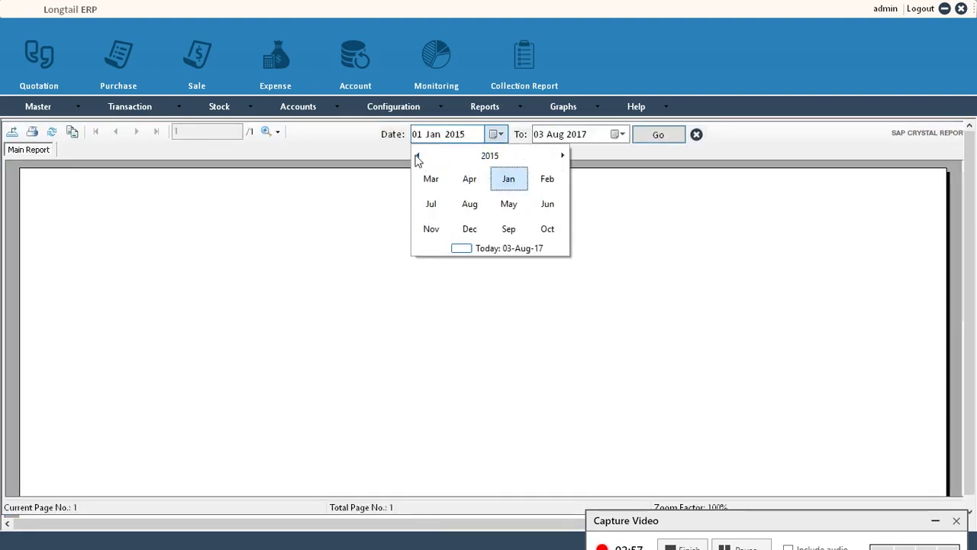
click(418, 155)
click(418, 155)
click(418, 155)
click(472, 204)
click(491, 216)
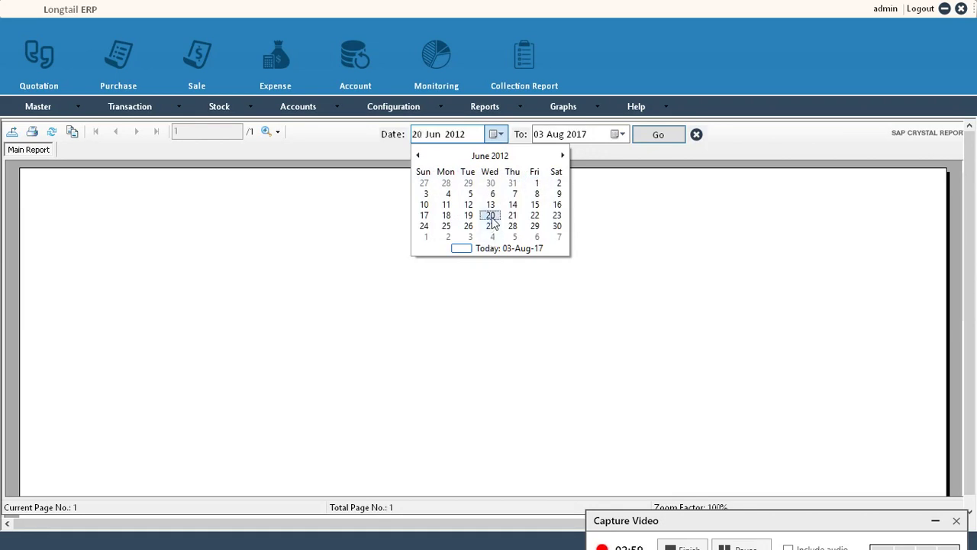
click(657, 145)
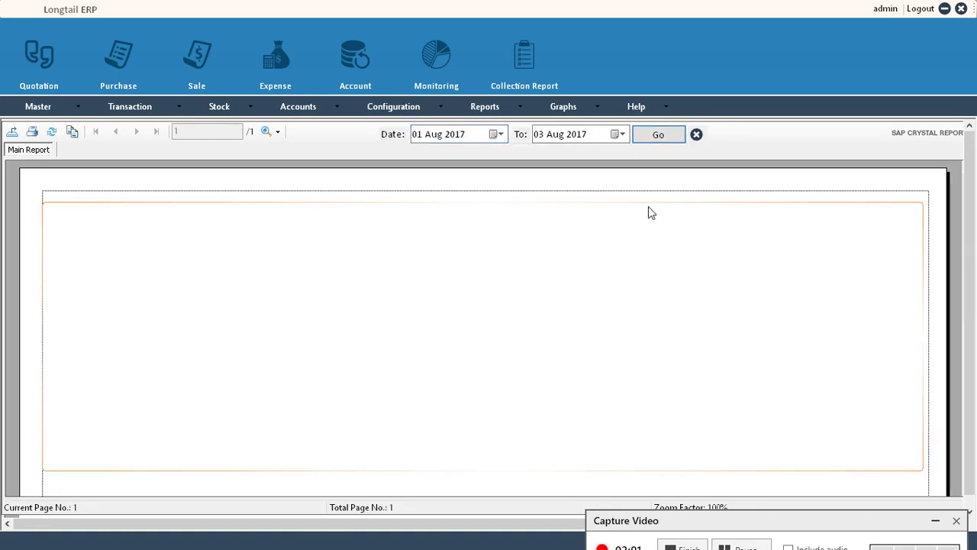
Open the expense graph report.
click(594, 115)
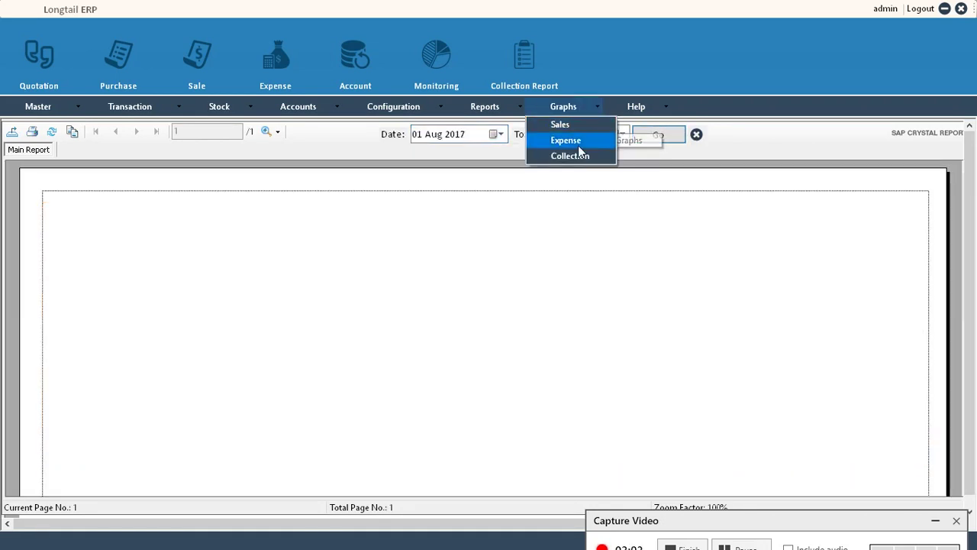
click(578, 142)
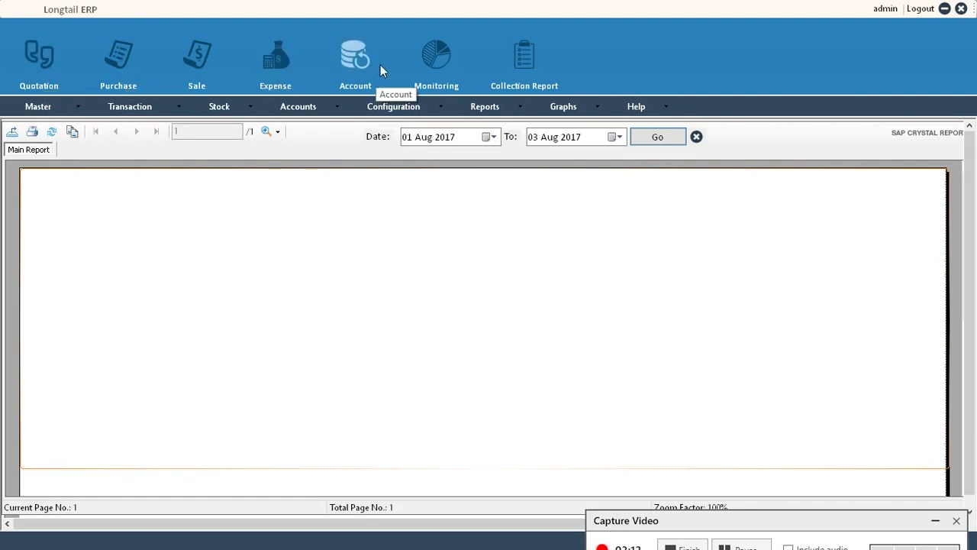
View the Quotation, Purchase Order and Sale Order windows, closing each one.
click(38, 76)
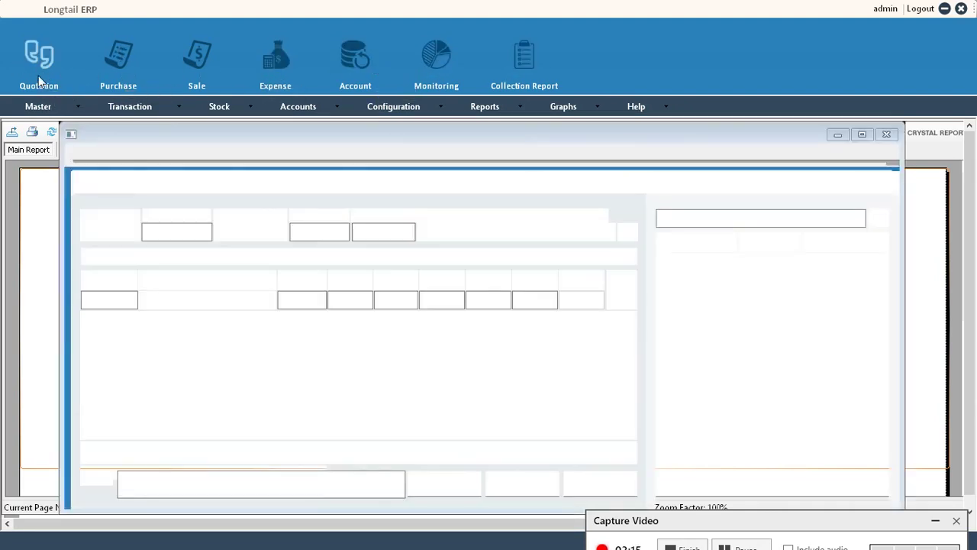
click(890, 134)
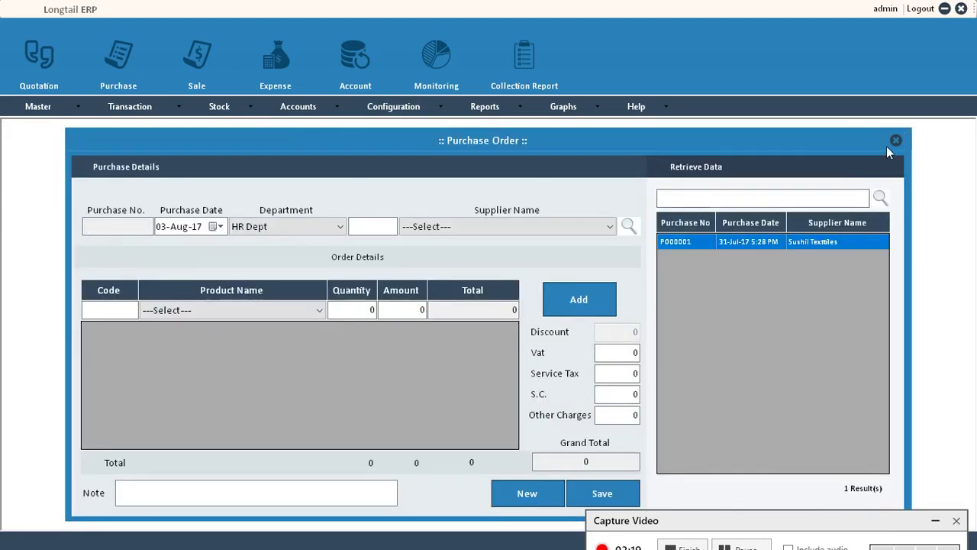
click(888, 142)
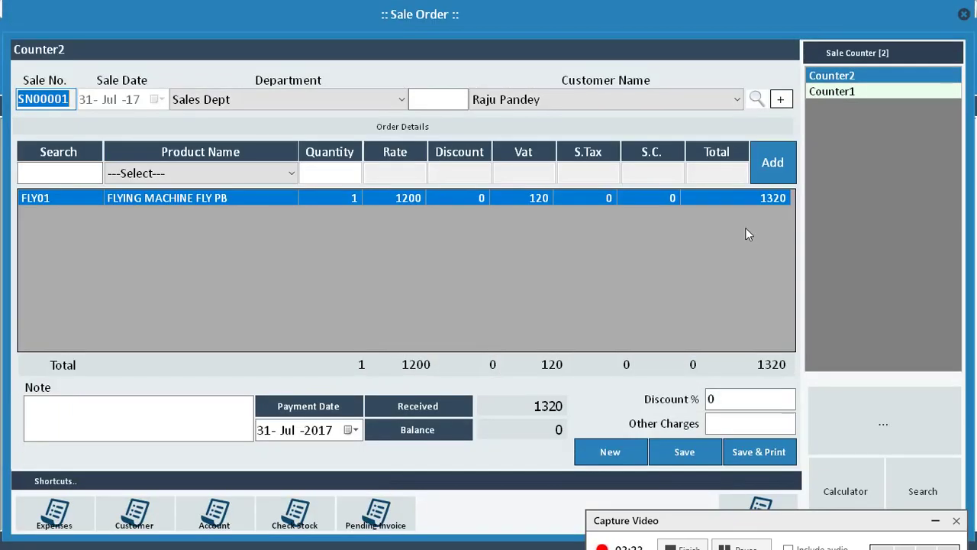
click(966, 15)
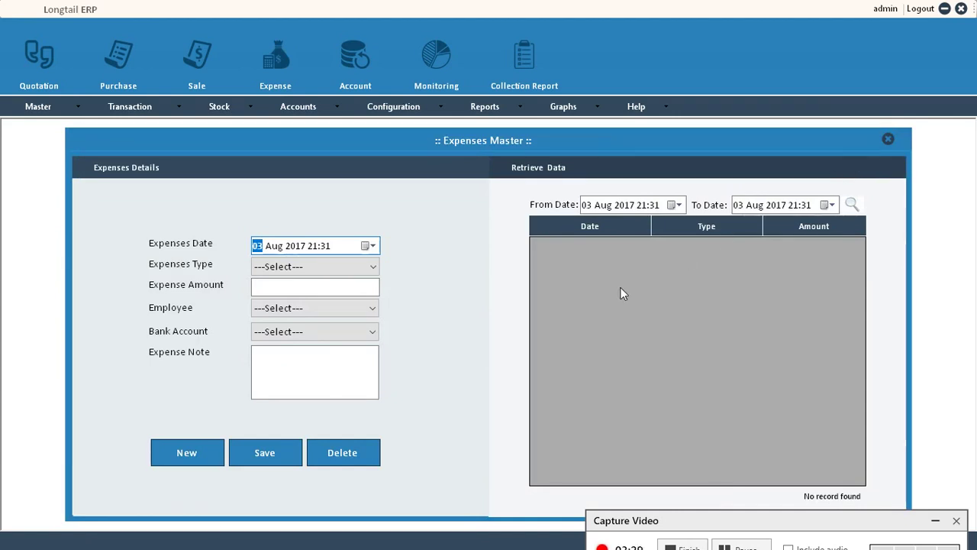
View the Expenses Master, Customer Account, Monitoring and Collection Report windows, closing each one.
click(889, 140)
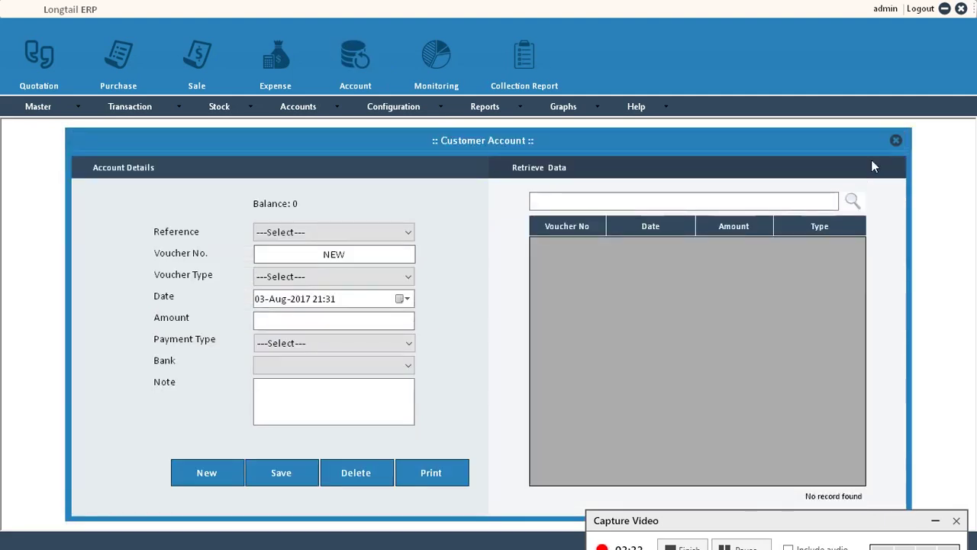
click(894, 140)
click(443, 66)
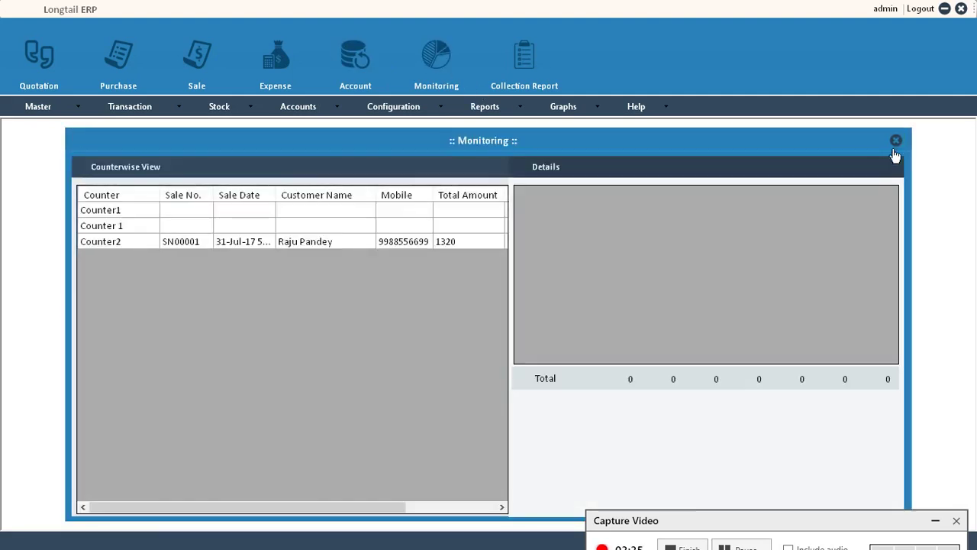
click(893, 140)
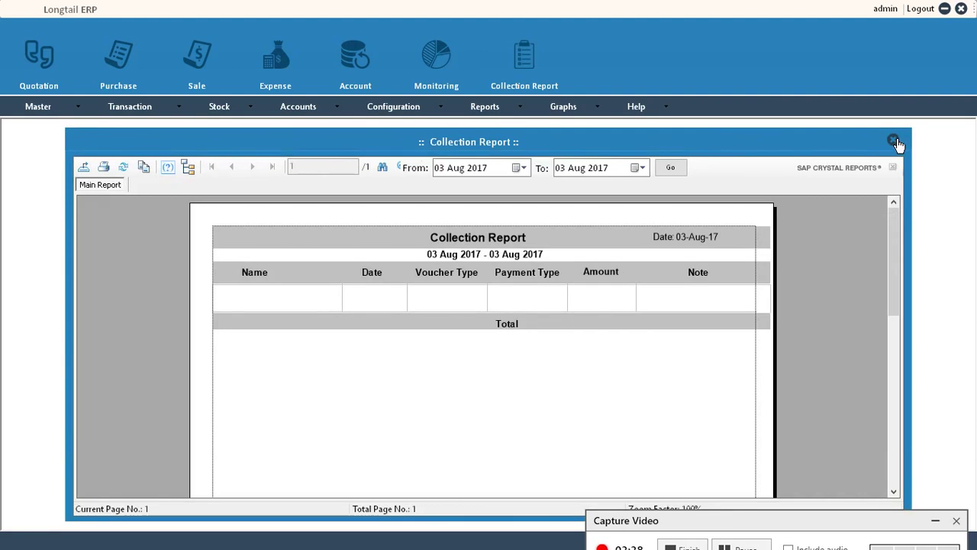
click(892, 142)
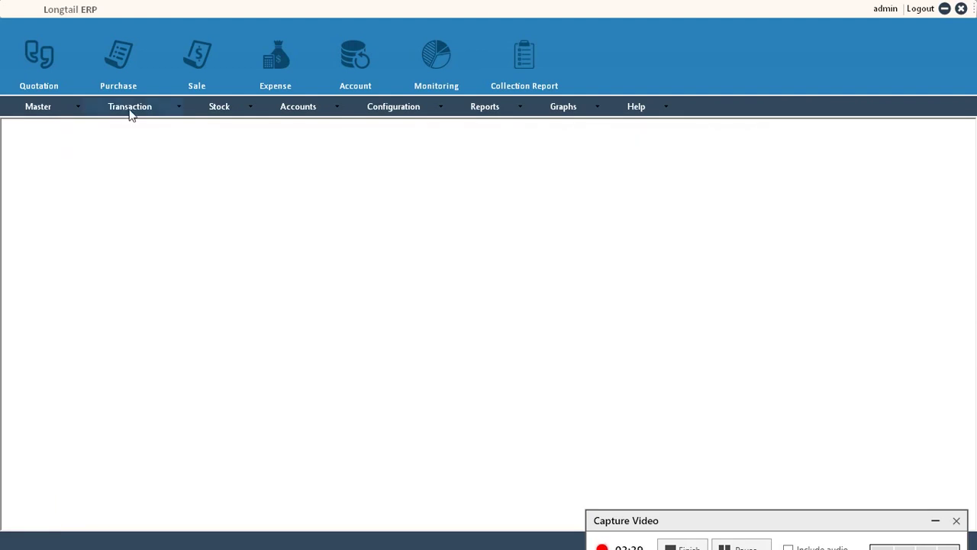
Review the commands available under Master, Transaction, Stock, Accounts, Configuration, Reports, Graphs and Help.
click(46, 105)
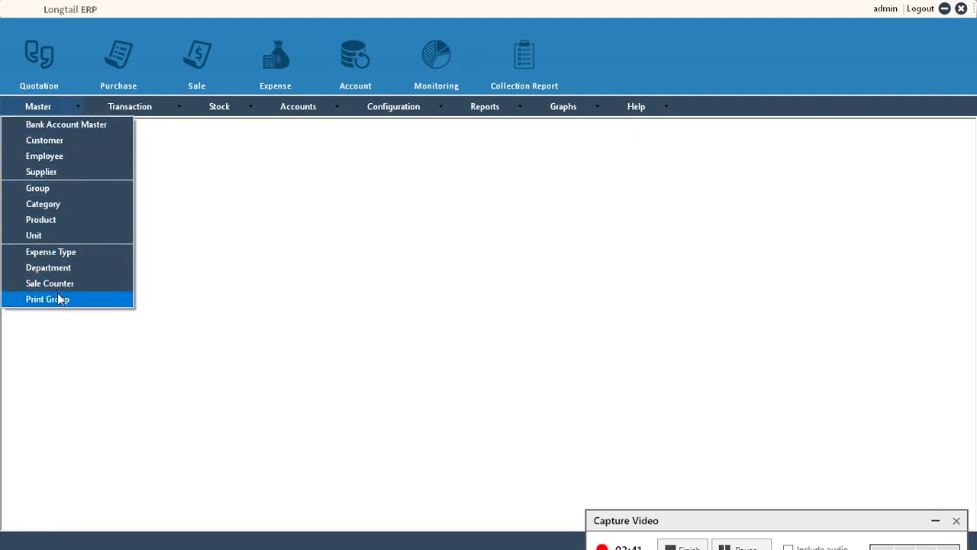
click(127, 106)
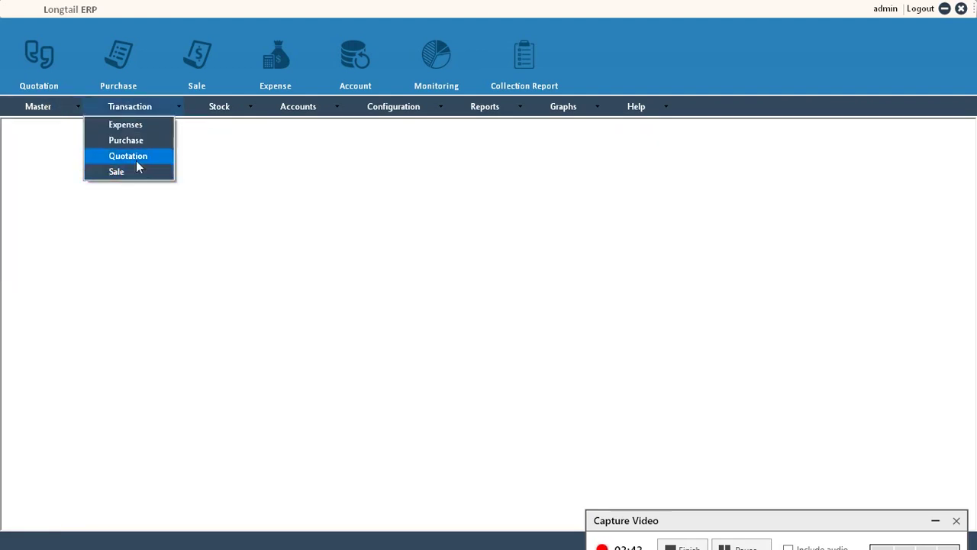
click(234, 109)
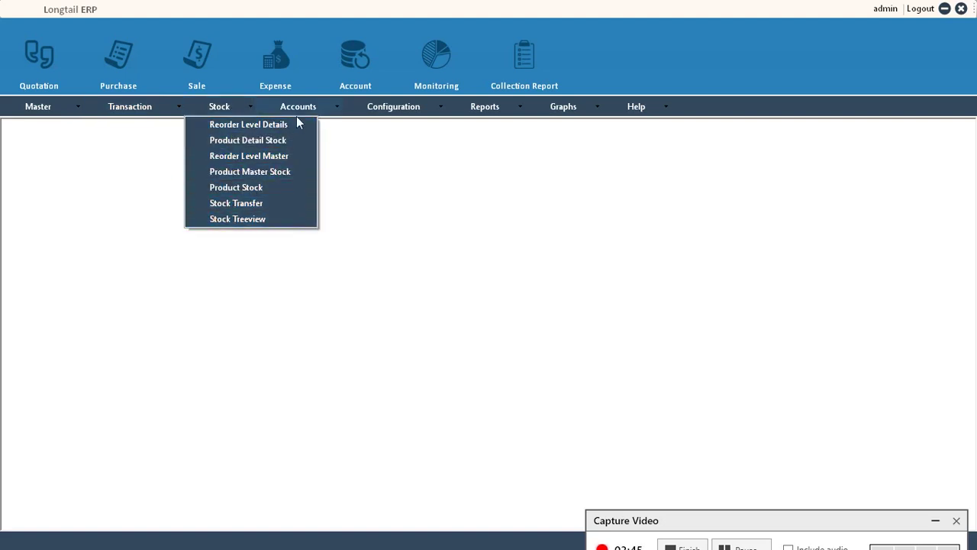
click(297, 108)
click(389, 106)
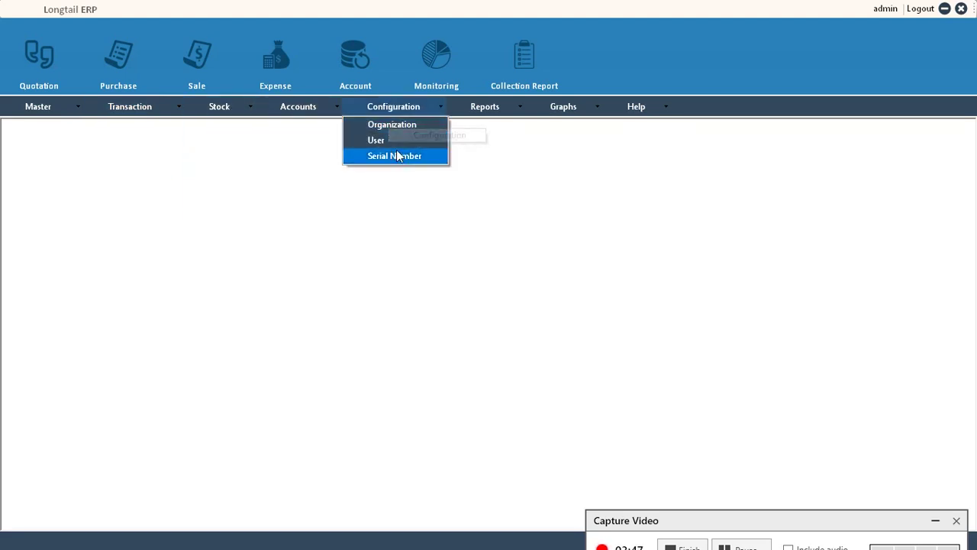
click(487, 108)
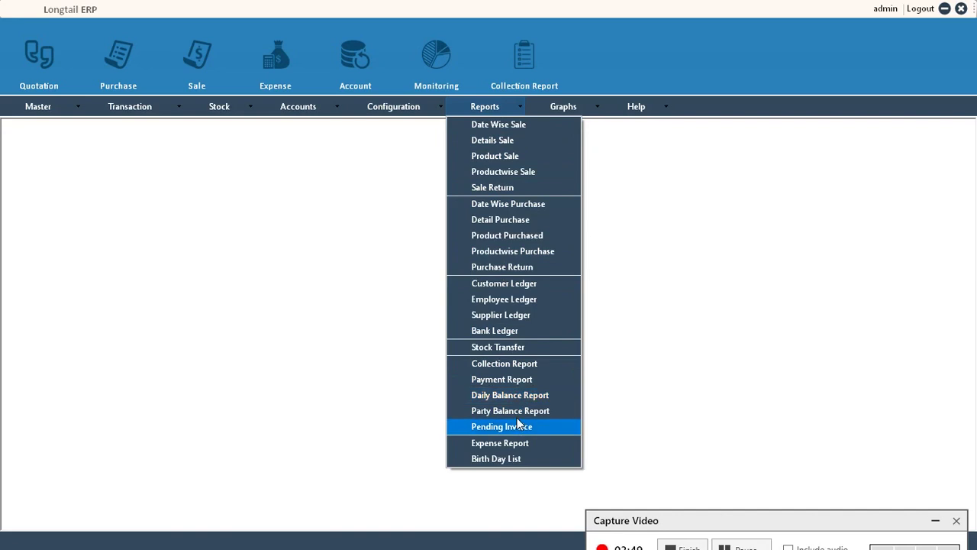
click(565, 111)
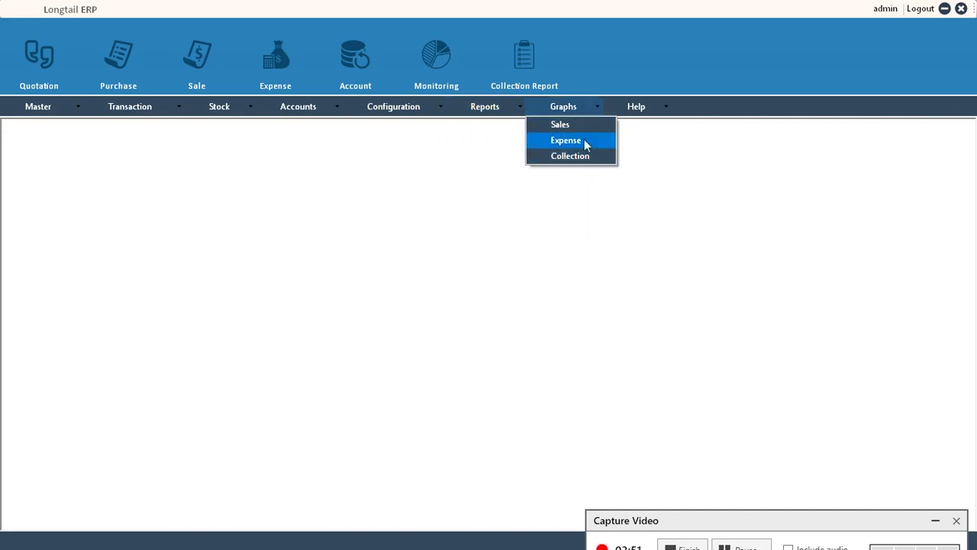
click(636, 109)
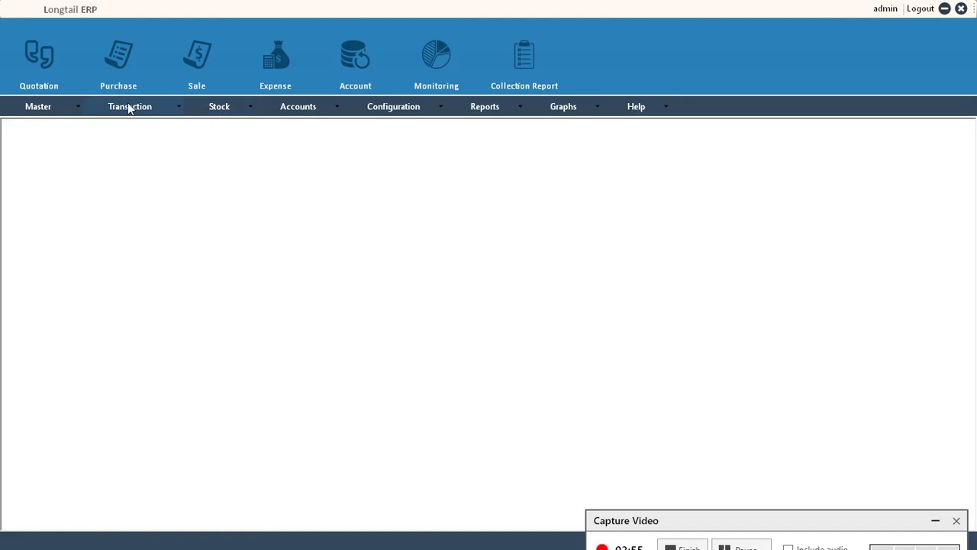
Open the Sale Order window, try to add one PETER ENGLAND FLY PB to the Counter2 order, and leave the window.
key(F2)
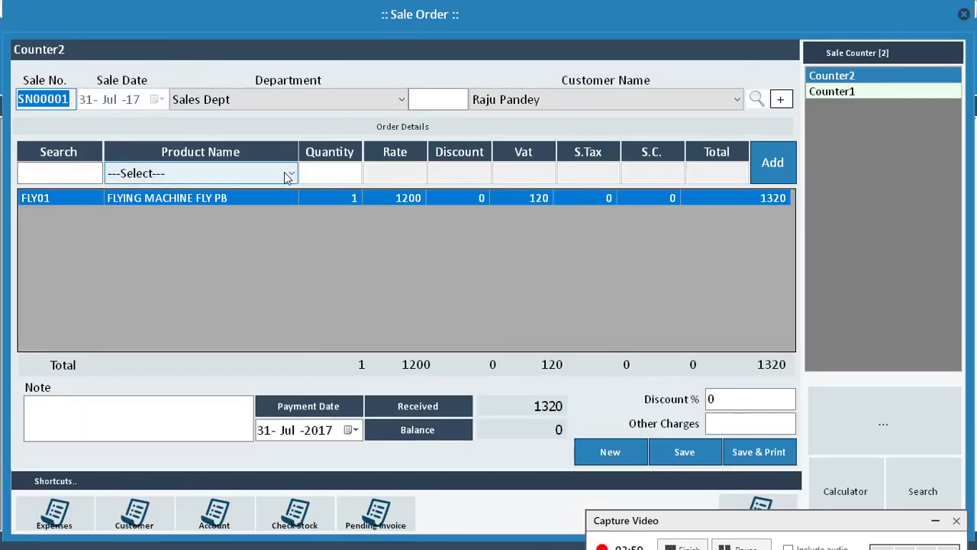
click(289, 173)
click(202, 244)
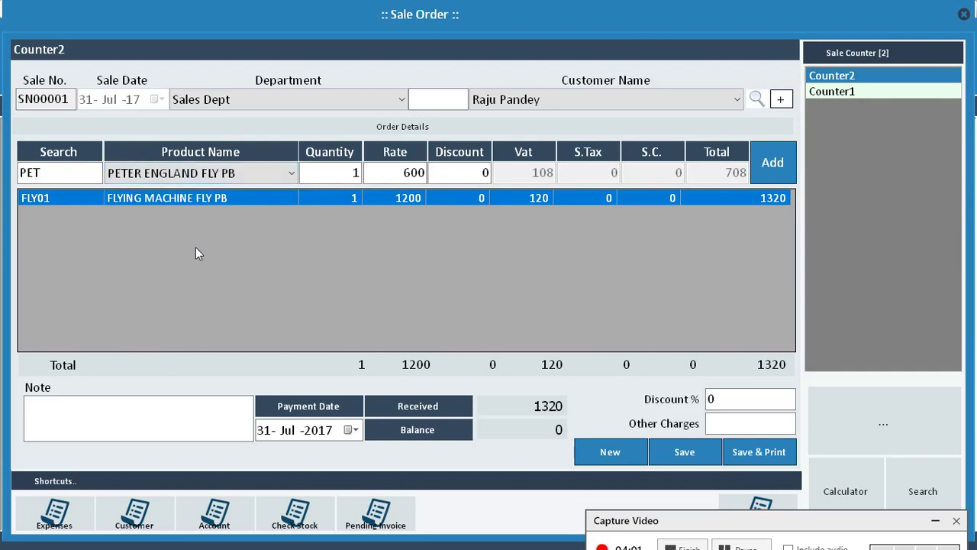
click(773, 167)
key(Escape)
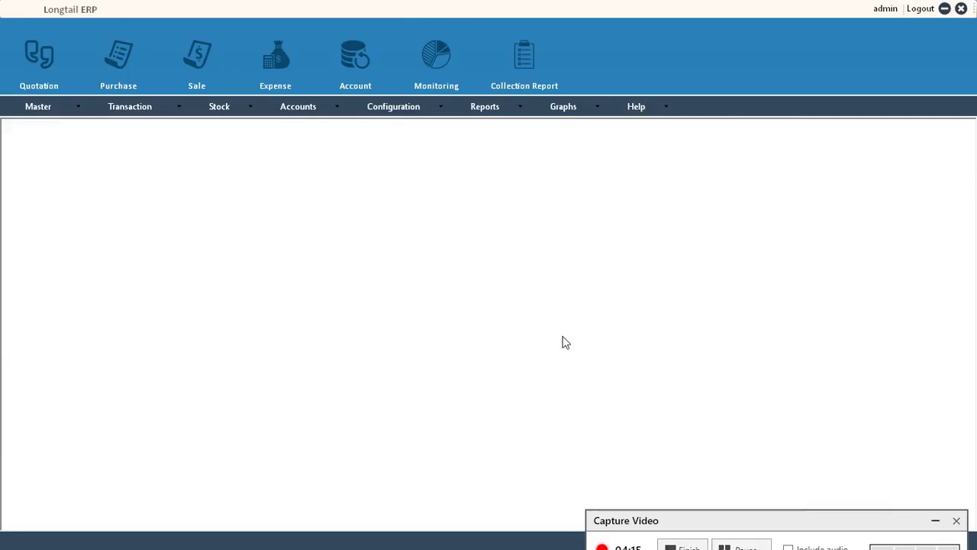
Reopen the Counter2 sale order and remove the FLYING MACHINE FLY PB item from it.
click(191, 63)
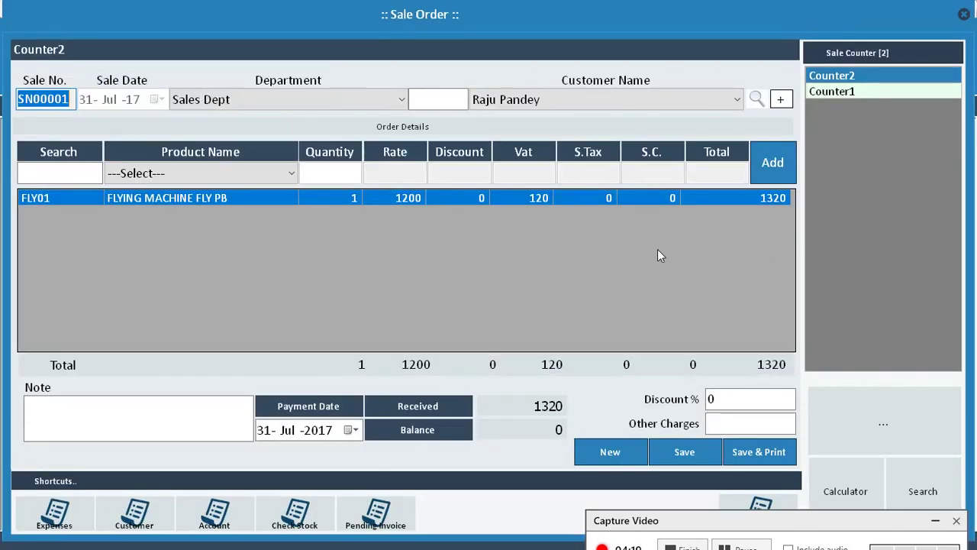
right_click(270, 199)
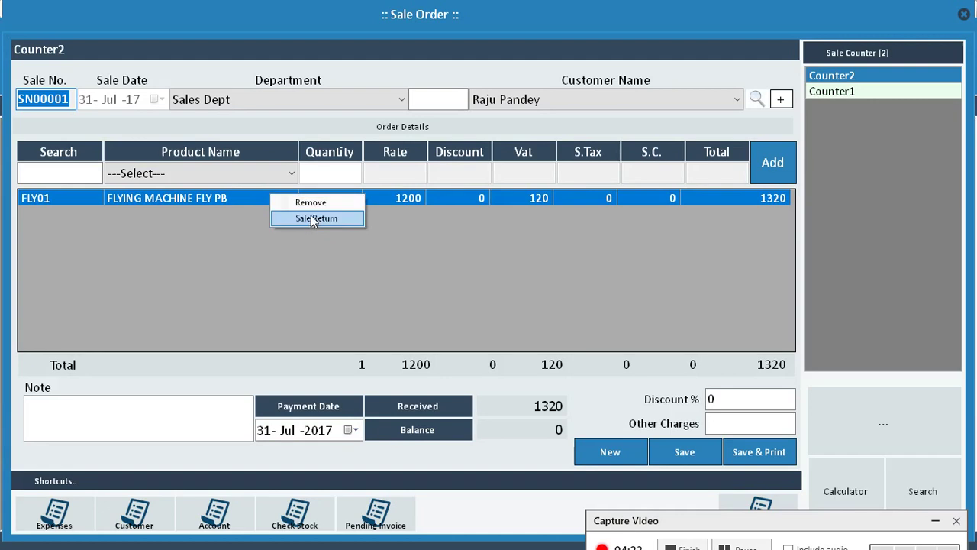
click(312, 203)
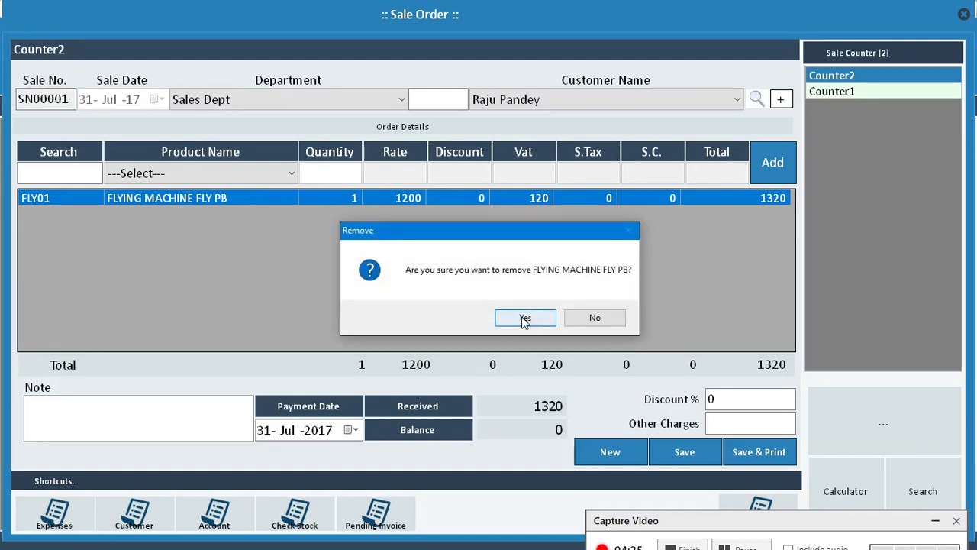
click(523, 315)
Try adding FLYING MACHINE FLY PB to the sale order with quantity 2, and add it with quantity 1 instead.
click(280, 177)
click(241, 207)
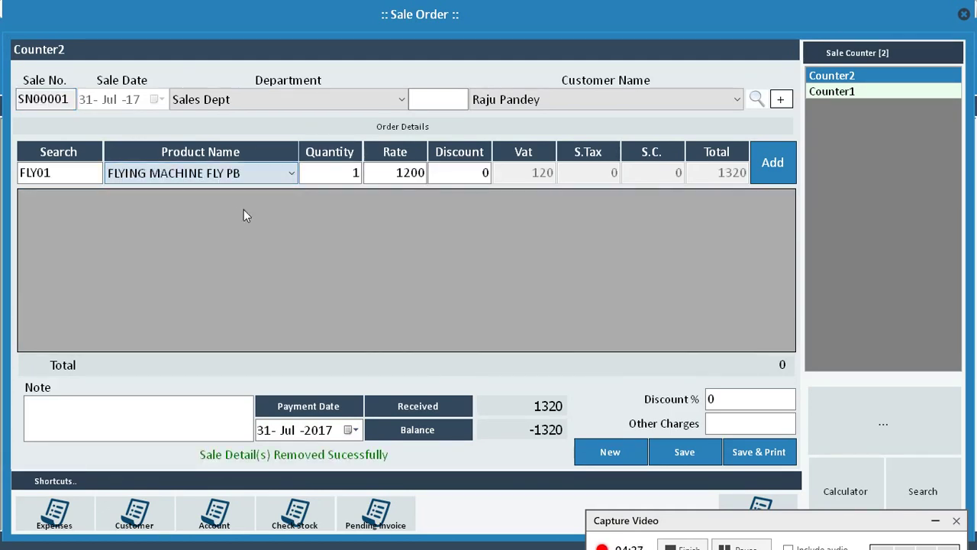
key(Tab)
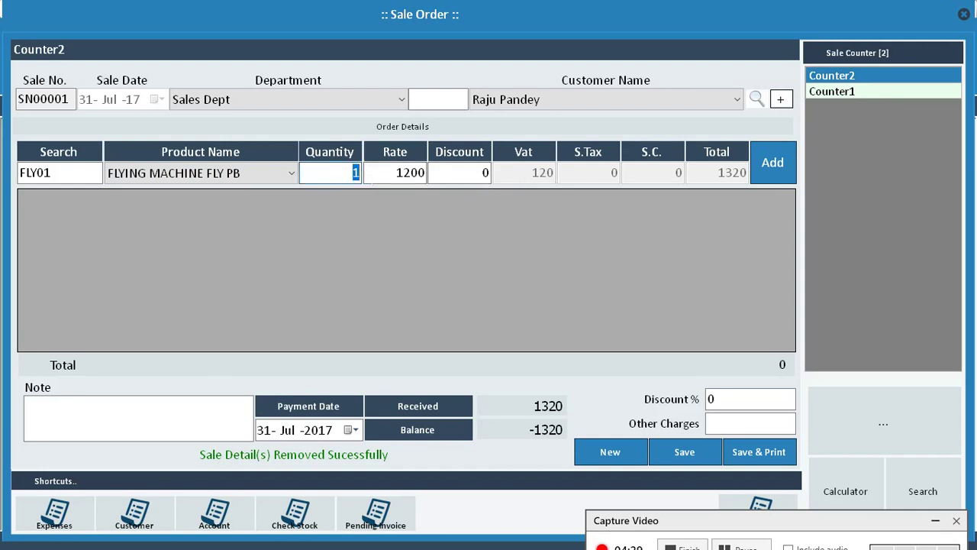
text(2)
key(Tab)
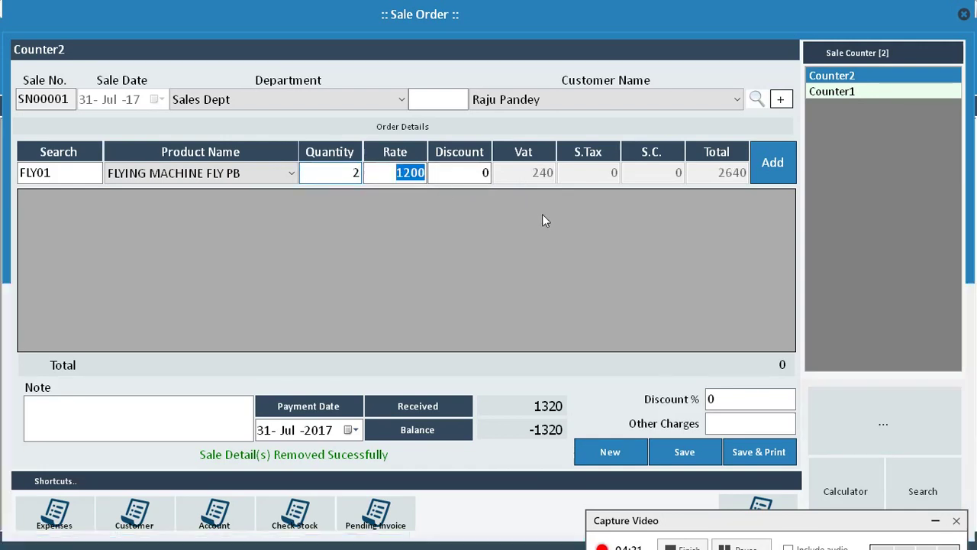
click(771, 169)
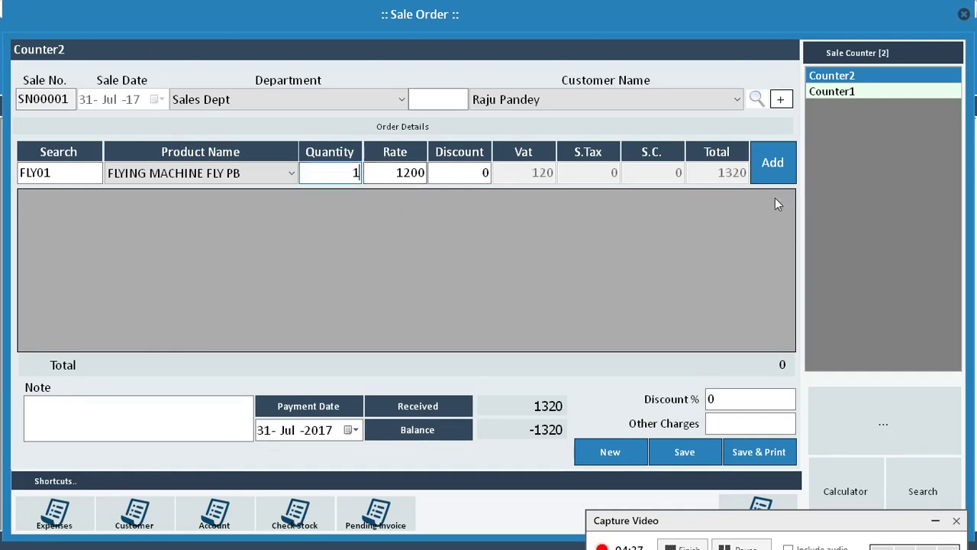
click(773, 165)
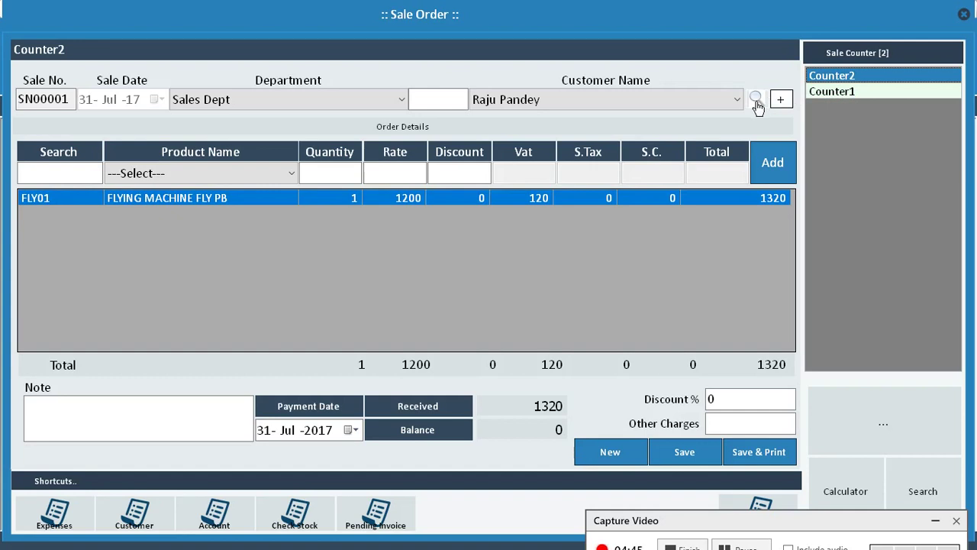
click(734, 102)
click(732, 105)
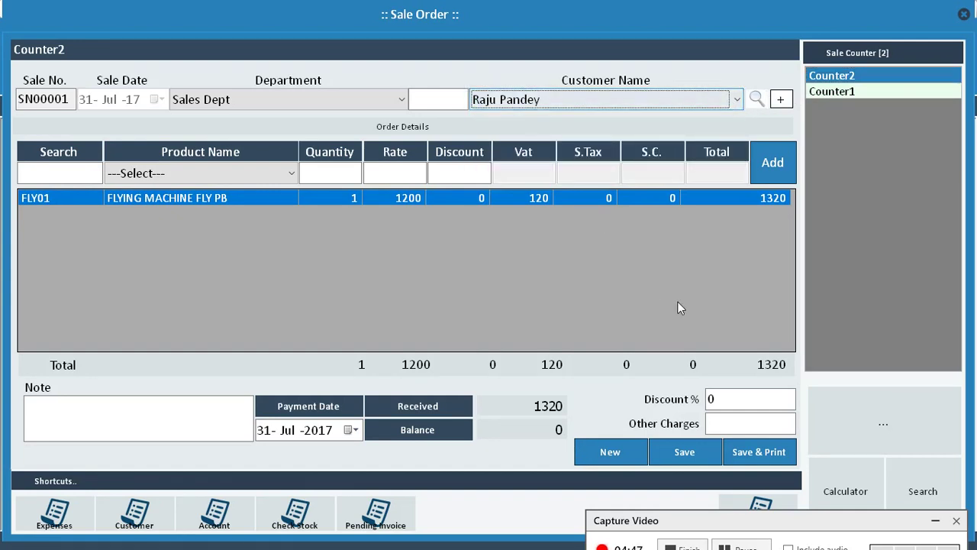
Try a 5% discount on the sale order and replace it with a 2% discount.
click(725, 404)
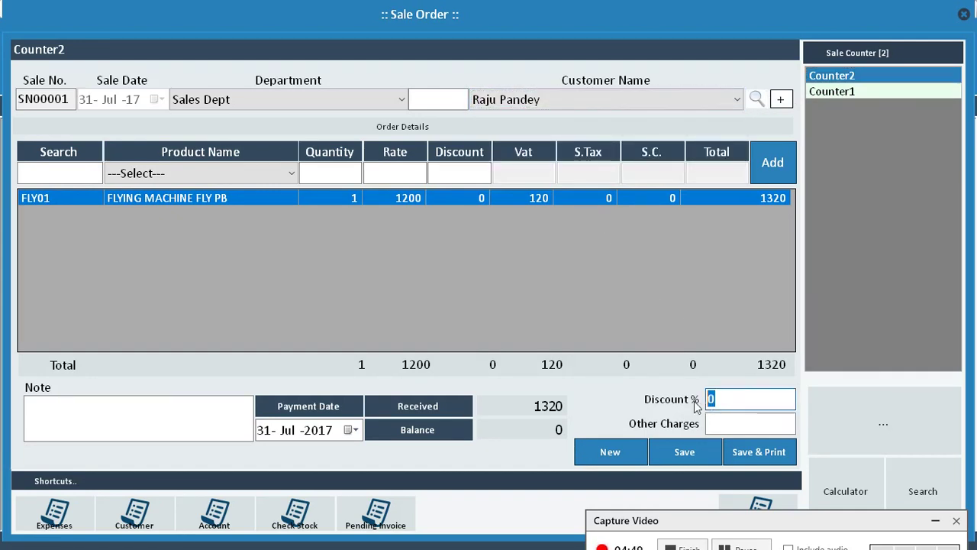
text(5)
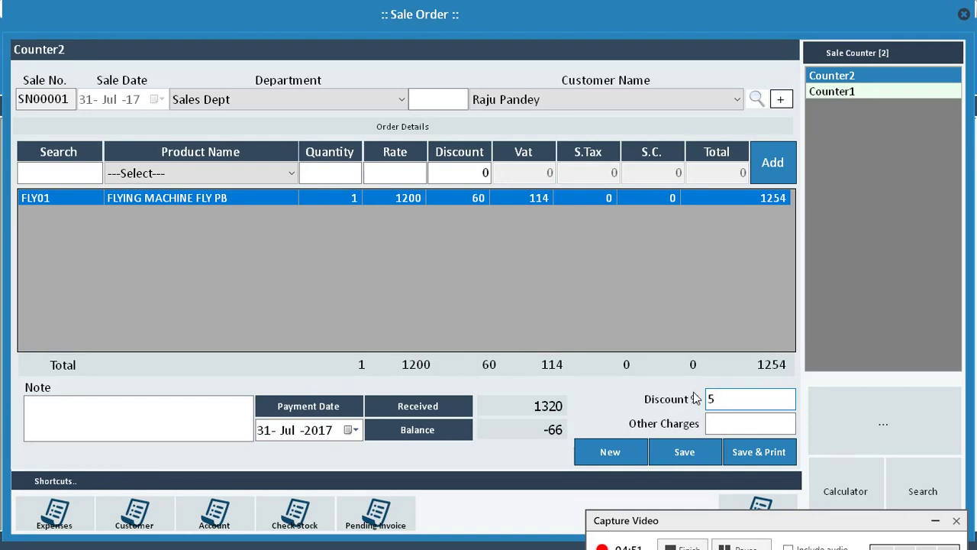
key(BackSpace)
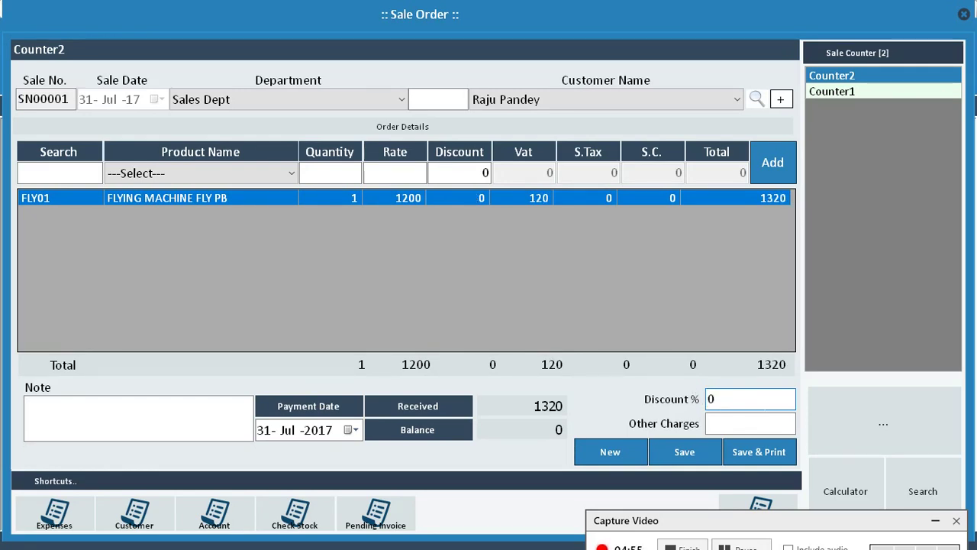
text(2)
key(Delete)
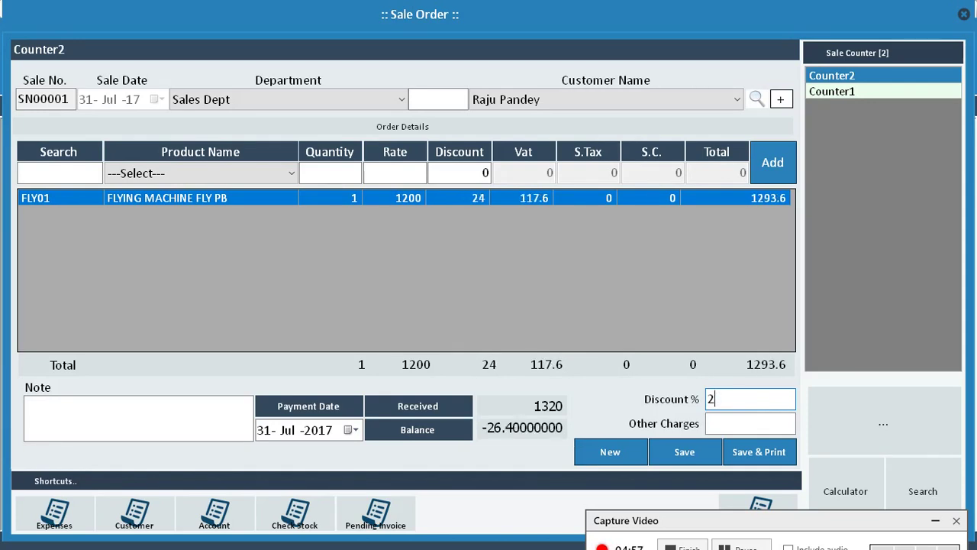